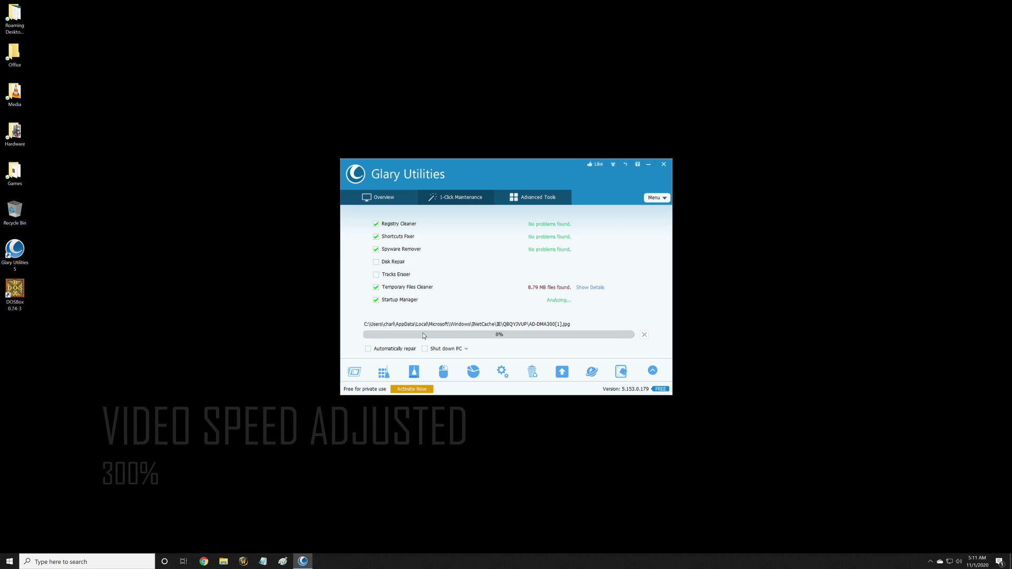
# Repair the issues found by the 1-Click Maintenance scan, clearing the temporary files
pyautogui.click(490, 337)
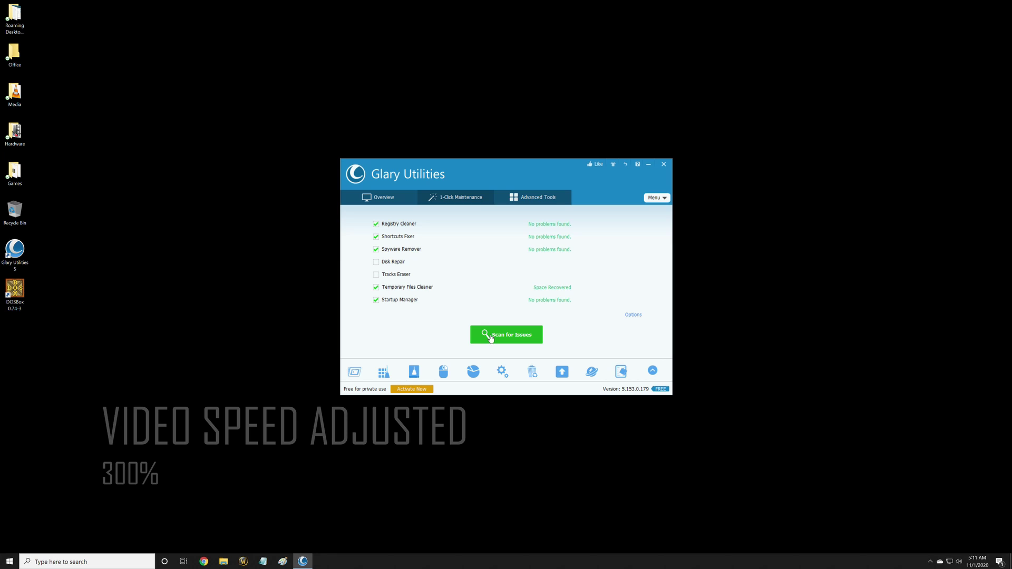
# Scan the local drives with Empty Folders Finder, look through the empty folders listed, and close the tool
pyautogui.click(533, 197)
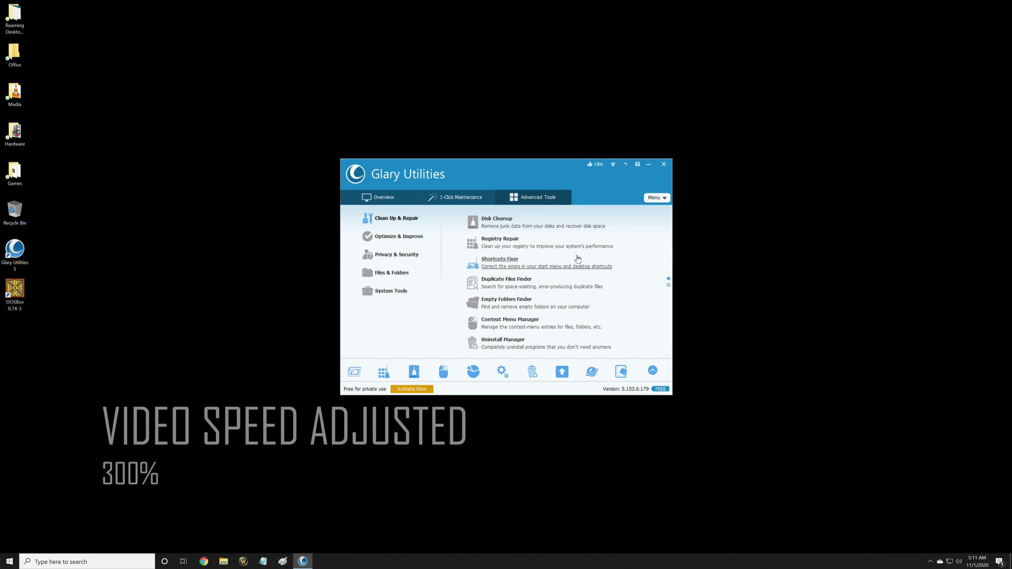
pyautogui.click(514, 301)
pyautogui.click(432, 259)
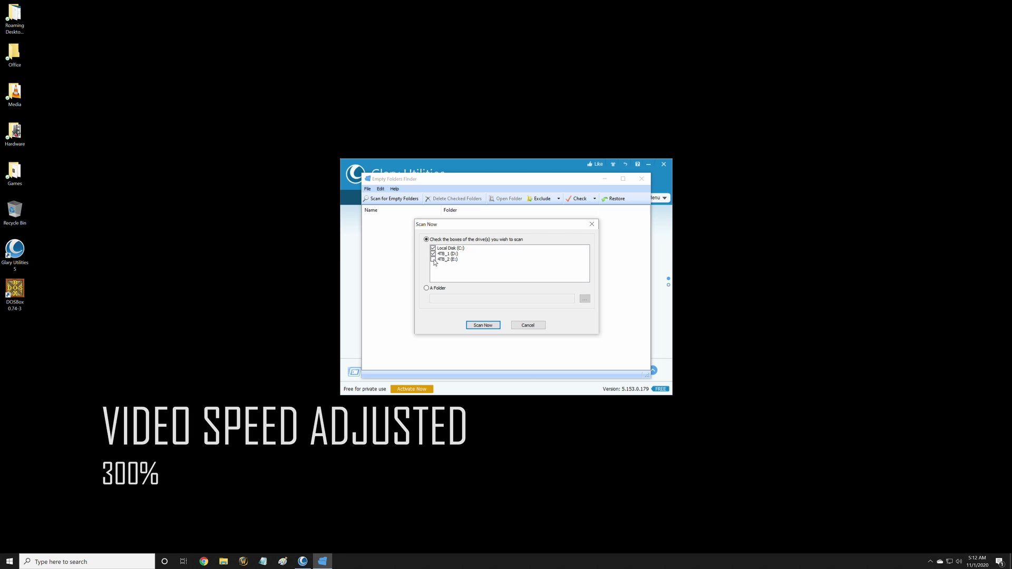
pyautogui.click(483, 326)
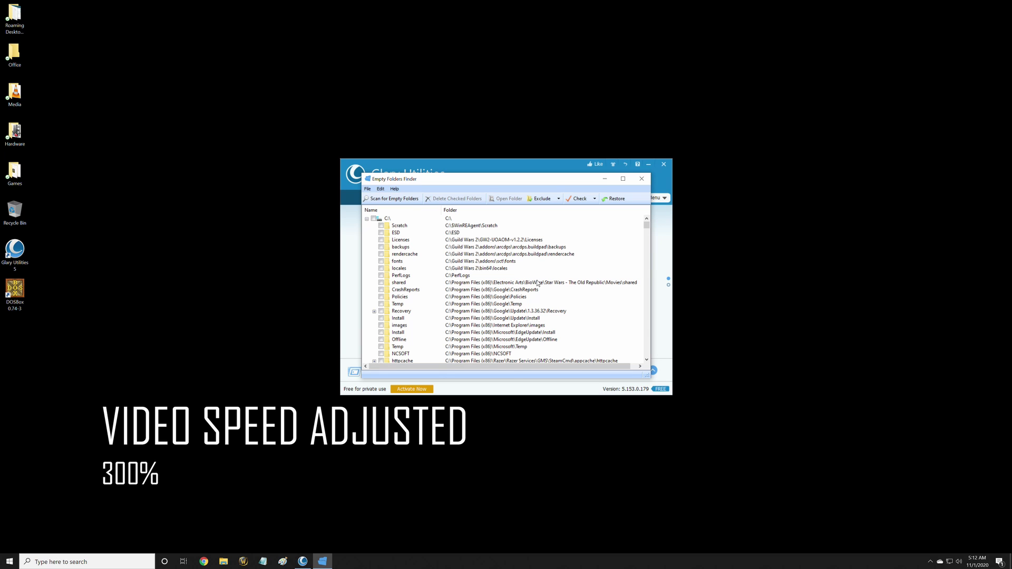
pyautogui.scroll(-5, 538, 284)
pyautogui.scroll(5, 539, 284)
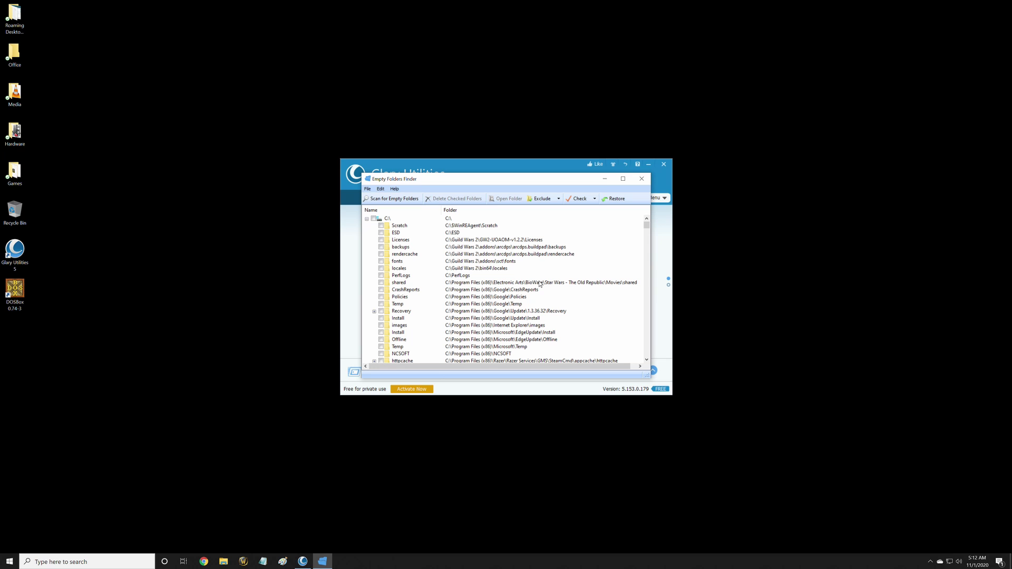
pyautogui.scroll(-10, 539, 284)
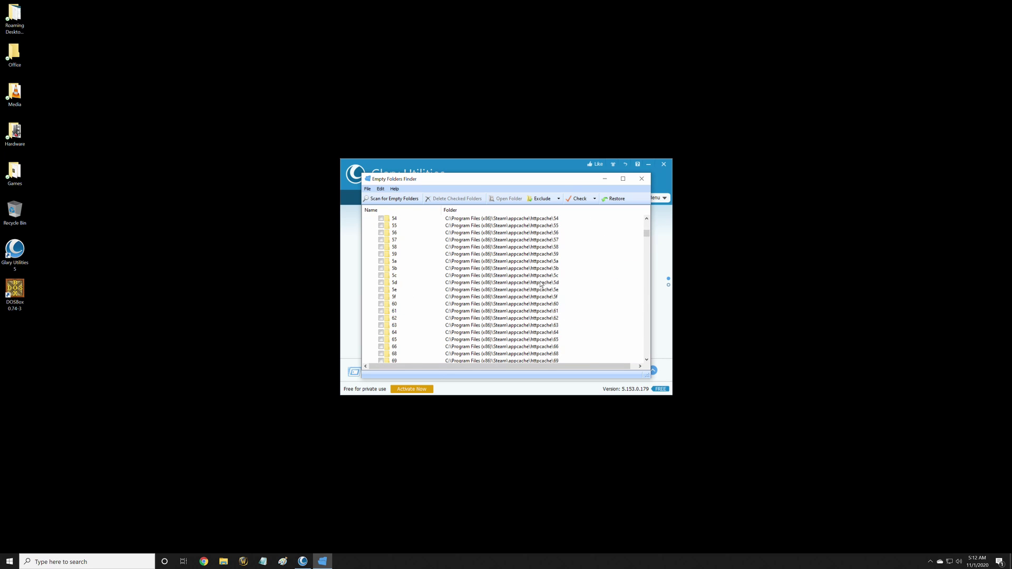
pyautogui.click(641, 179)
# Scan for duplicates with Duplicate Files Finder and review the Documents, Music and Pictures groups before closing it
pyautogui.click(503, 280)
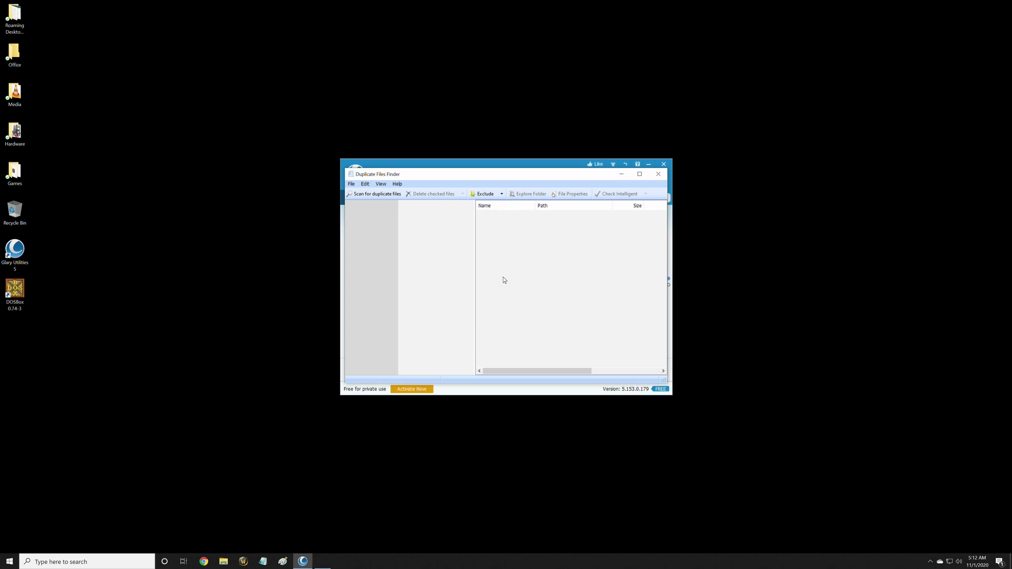
pyautogui.click(548, 341)
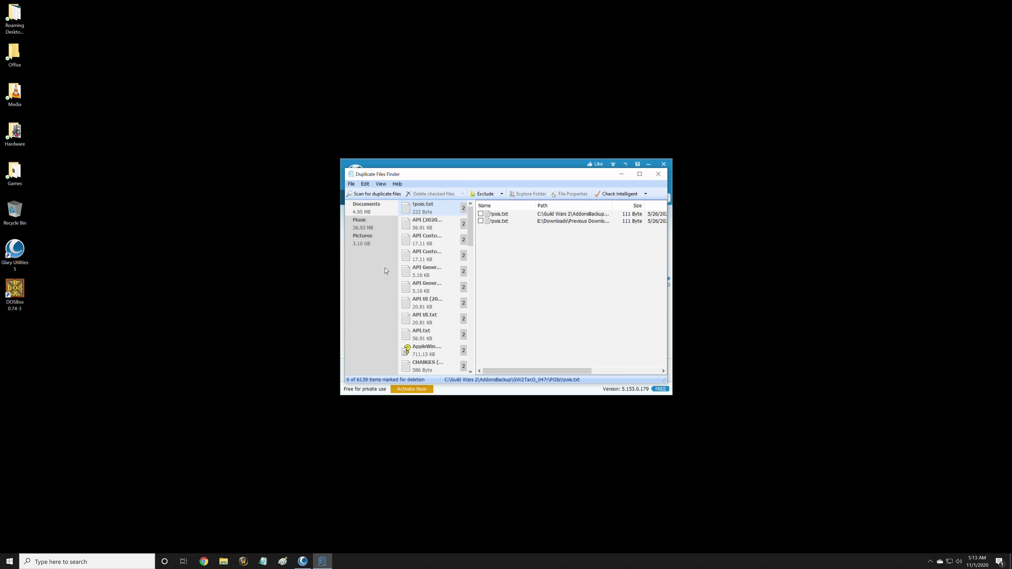
pyautogui.scroll(-4, 417, 280)
pyautogui.scroll(-10, 417, 281)
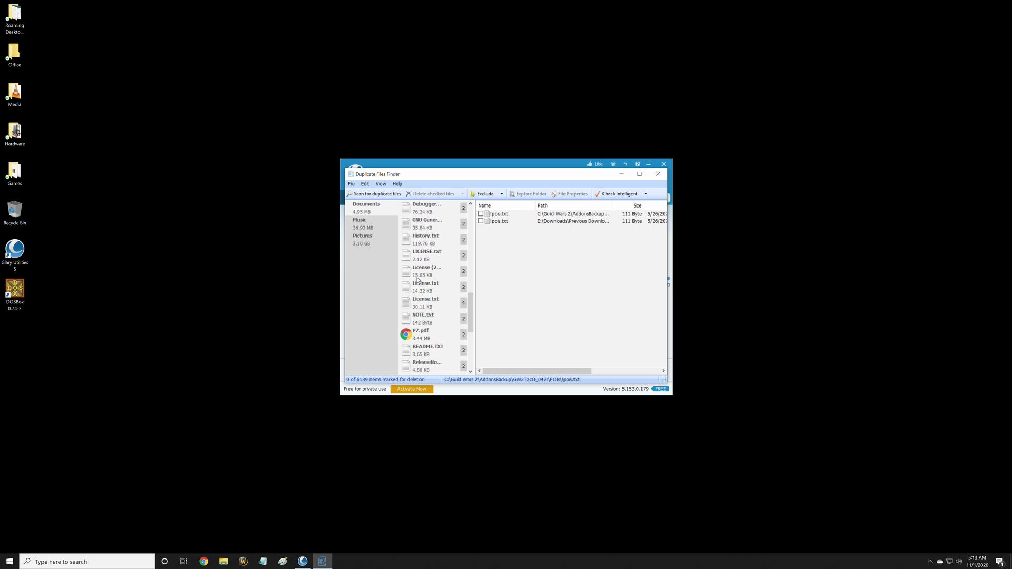
pyautogui.click(395, 231)
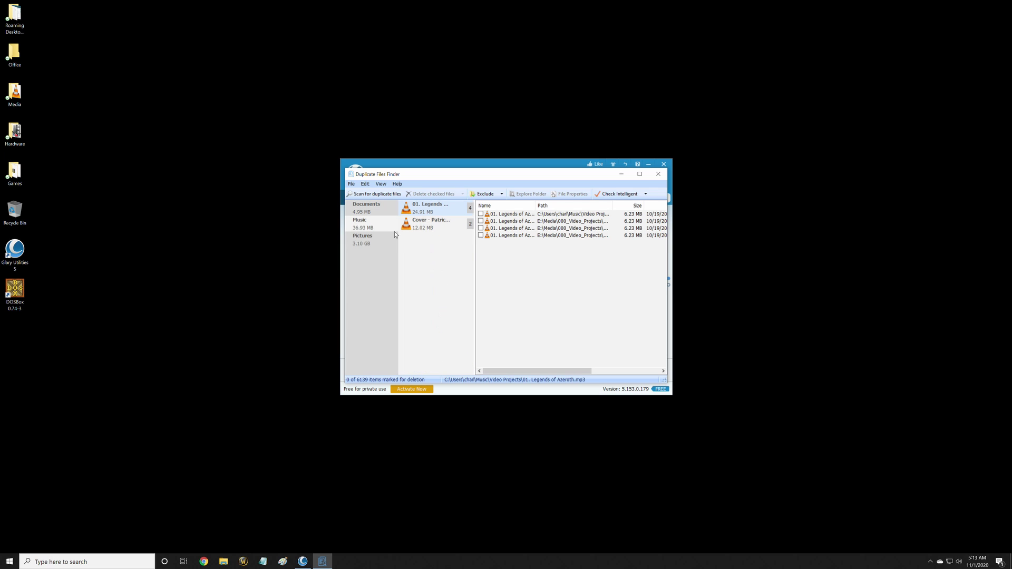
pyautogui.click(373, 241)
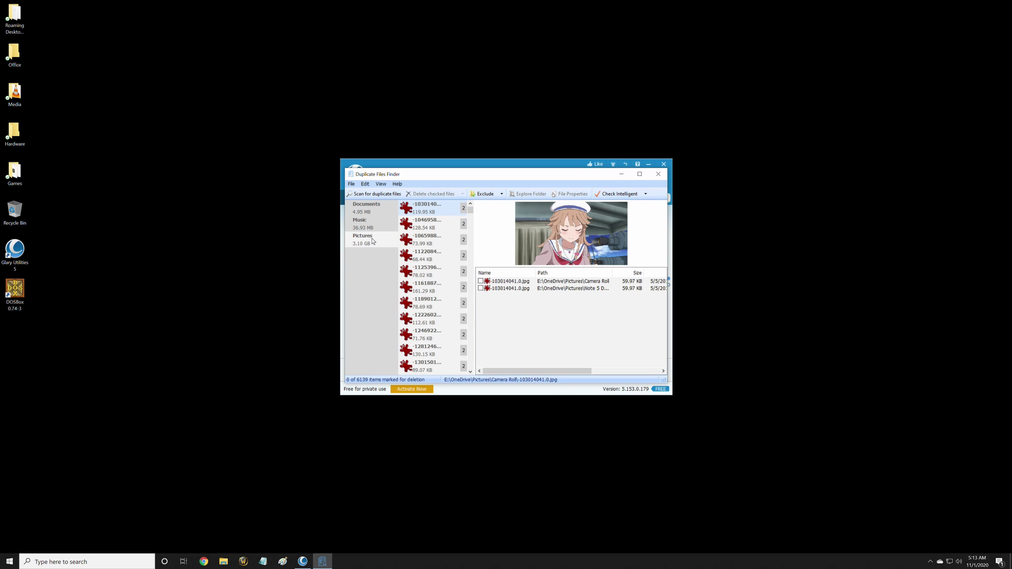
pyautogui.click(658, 173)
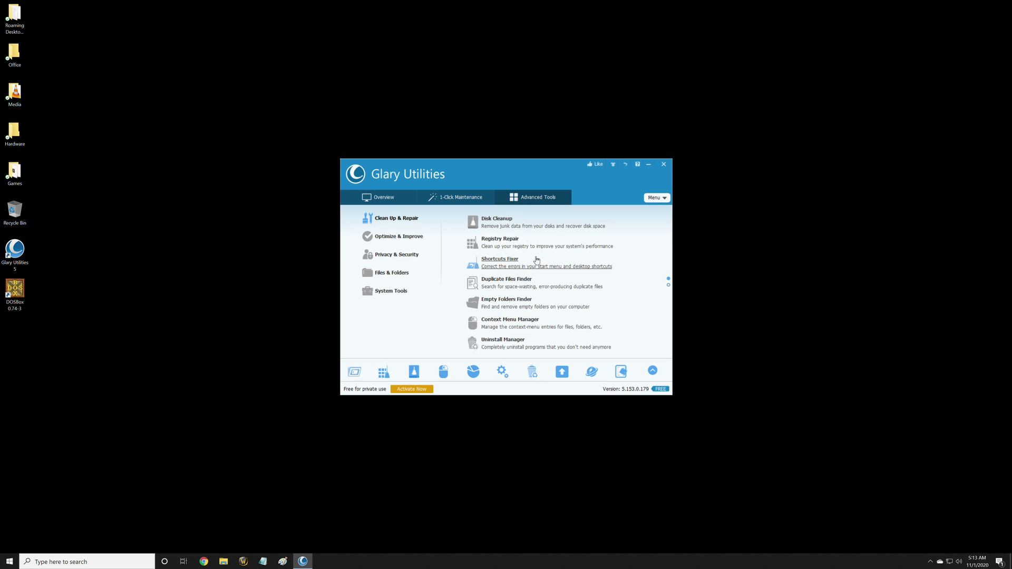
# Start a Registry Repair scan, view its progress, and close the tool
pyautogui.click(499, 245)
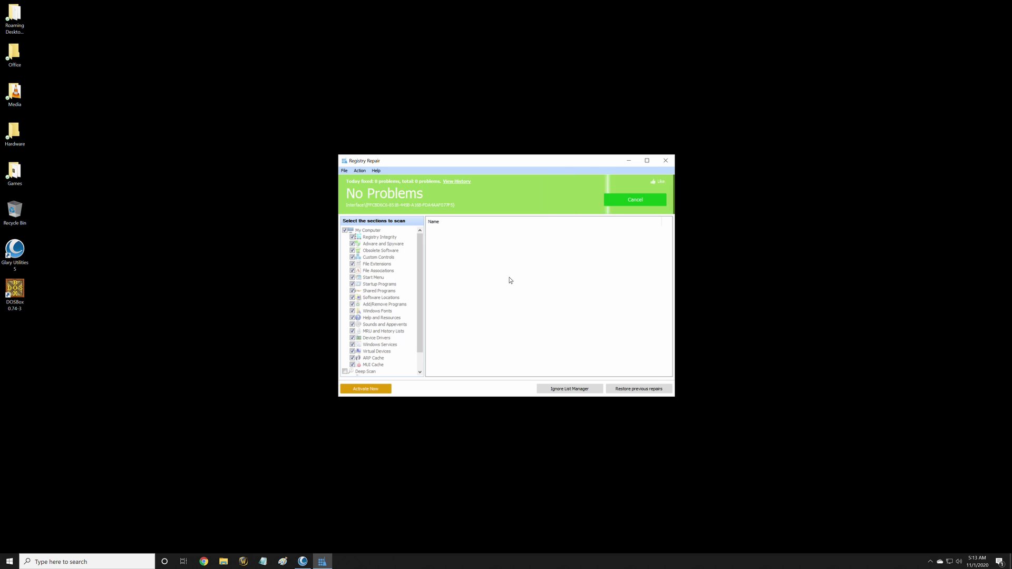
pyautogui.click(665, 161)
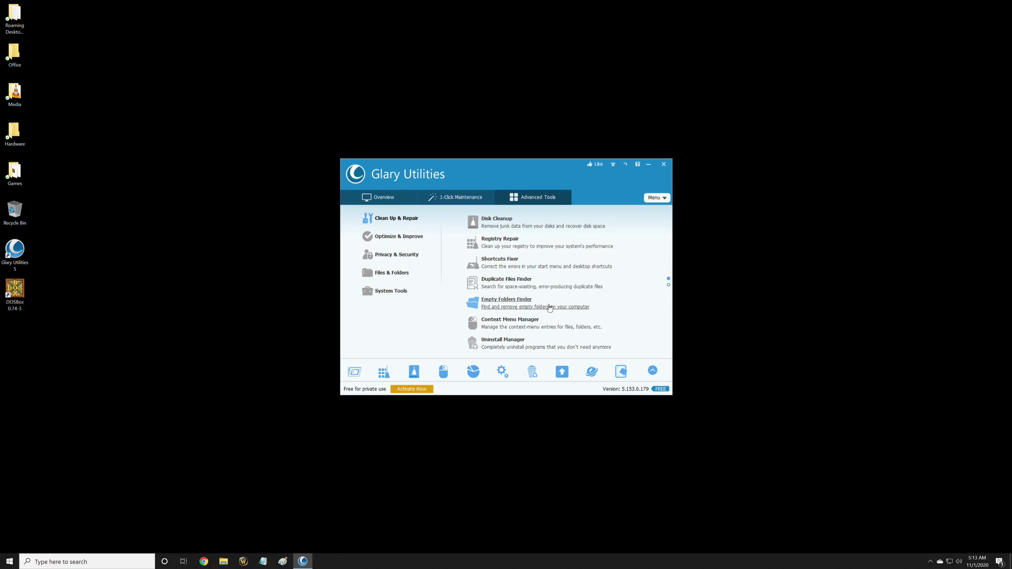
# Open Uninstall Manager and view the actions available for the ENE_QSI_Azeroth_HAL program without applying any
pyautogui.click(507, 349)
pyautogui.scroll(-2, 486, 254)
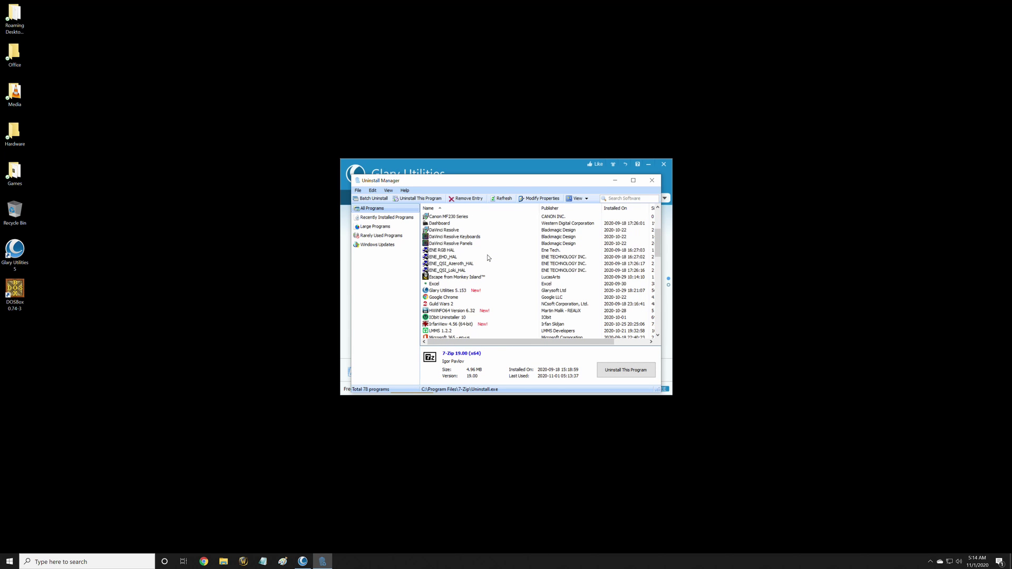
pyautogui.rightClick(448, 266)
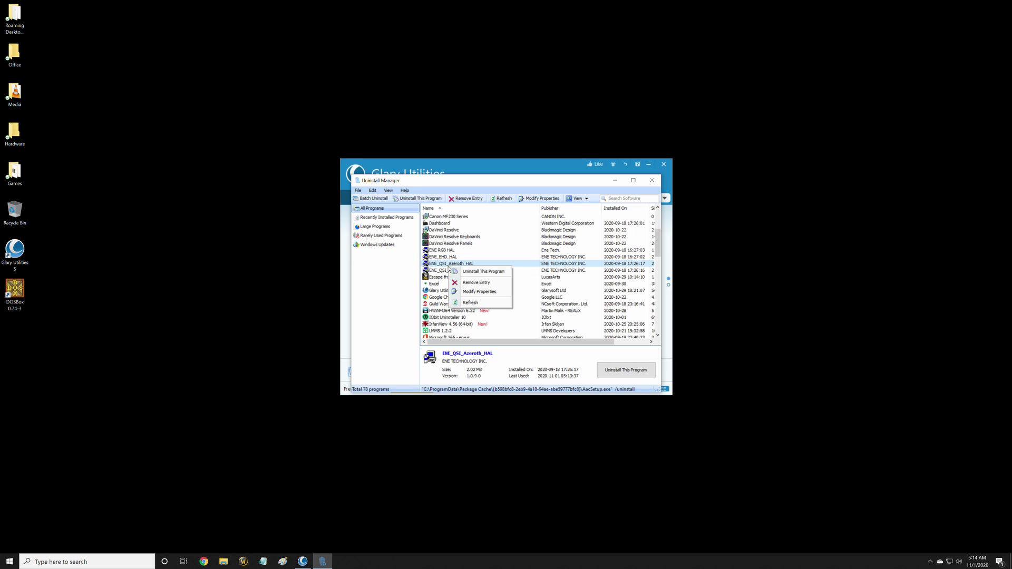
pyautogui.click(496, 261)
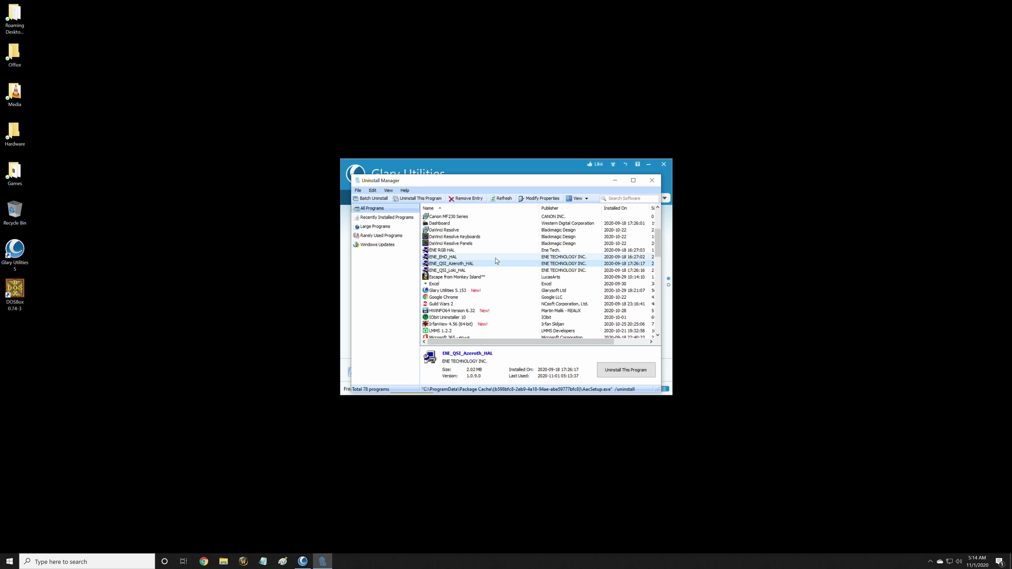
# View the Windows Updates, Rarely Used, Large and Recently Installed program categories in Uninstall Manager
pyautogui.click(377, 244)
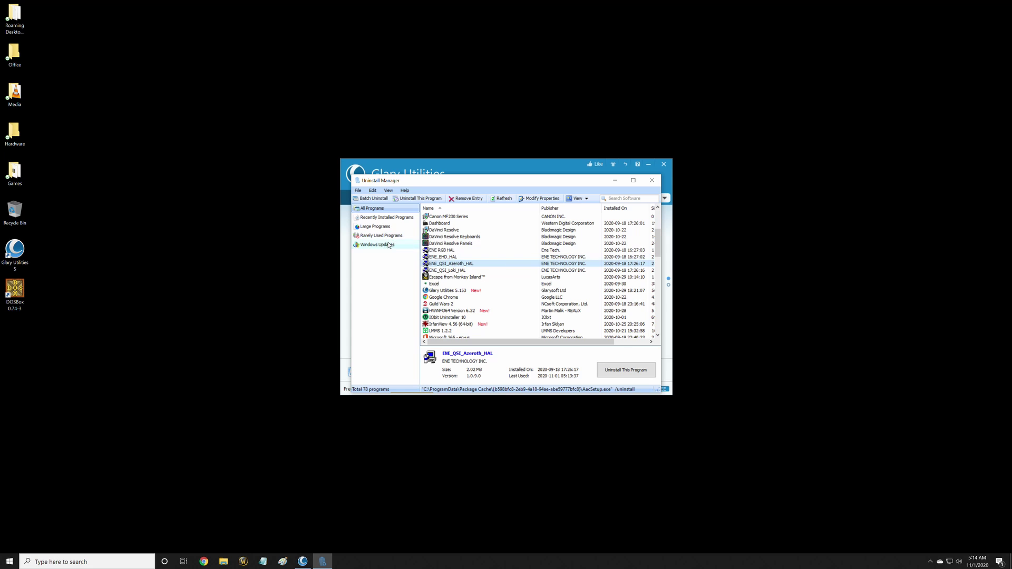
pyautogui.click(380, 235)
pyautogui.click(382, 228)
pyautogui.click(381, 218)
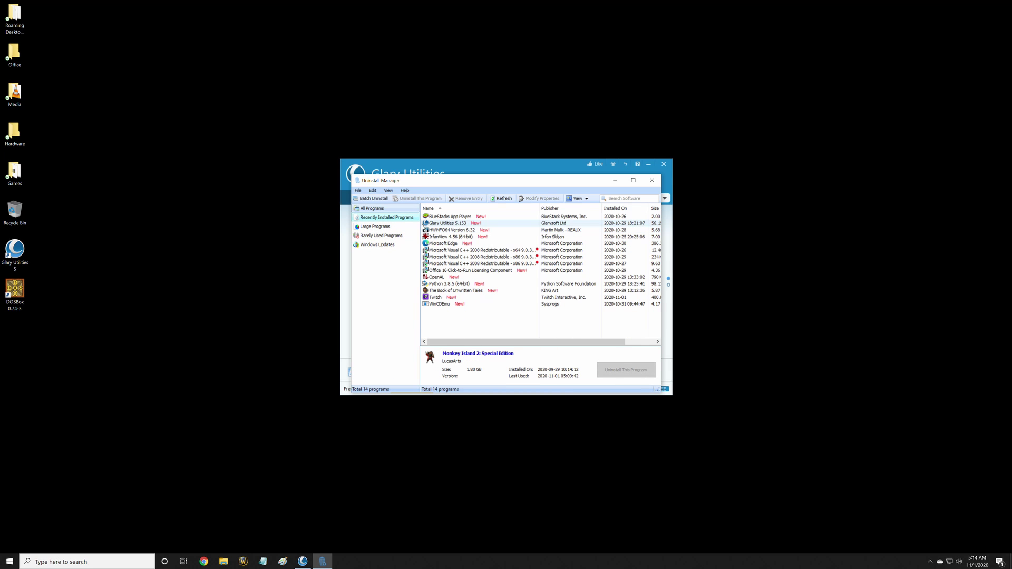
# Uninstall IObit Uninstaller 10 from the list of all programs and close Uninstall Manager
pyautogui.click(372, 208)
pyautogui.click(453, 244)
pyautogui.scroll(1, 459, 261)
pyautogui.scroll(-1, 458, 261)
pyautogui.click(448, 296)
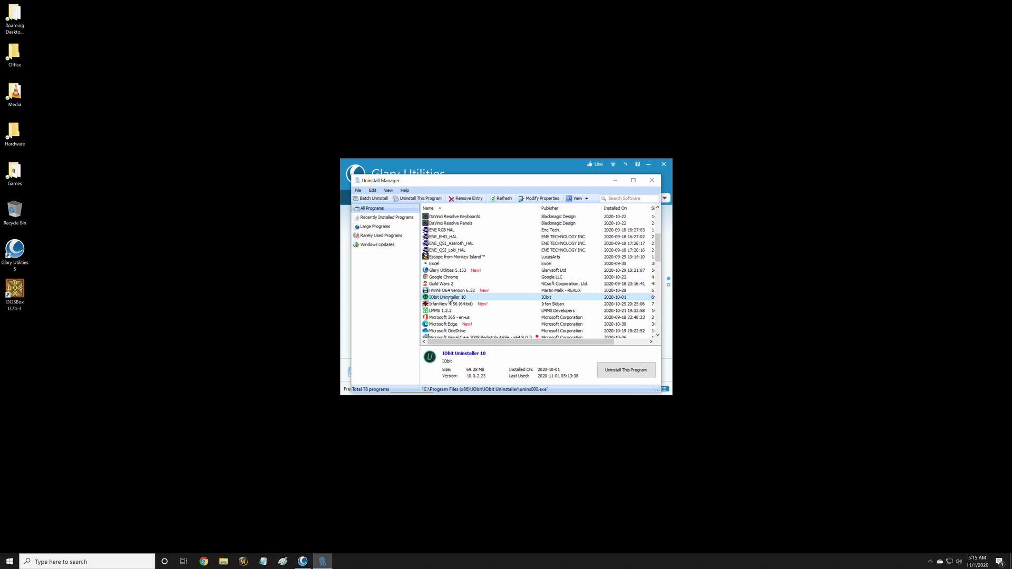
pyautogui.click(625, 371)
pyautogui.click(479, 354)
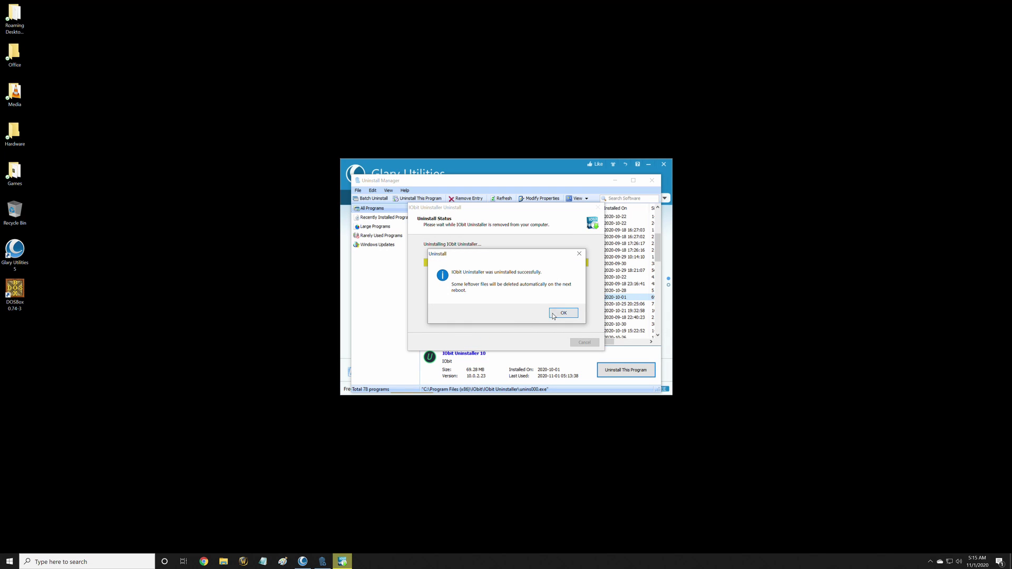
pyautogui.click(562, 312)
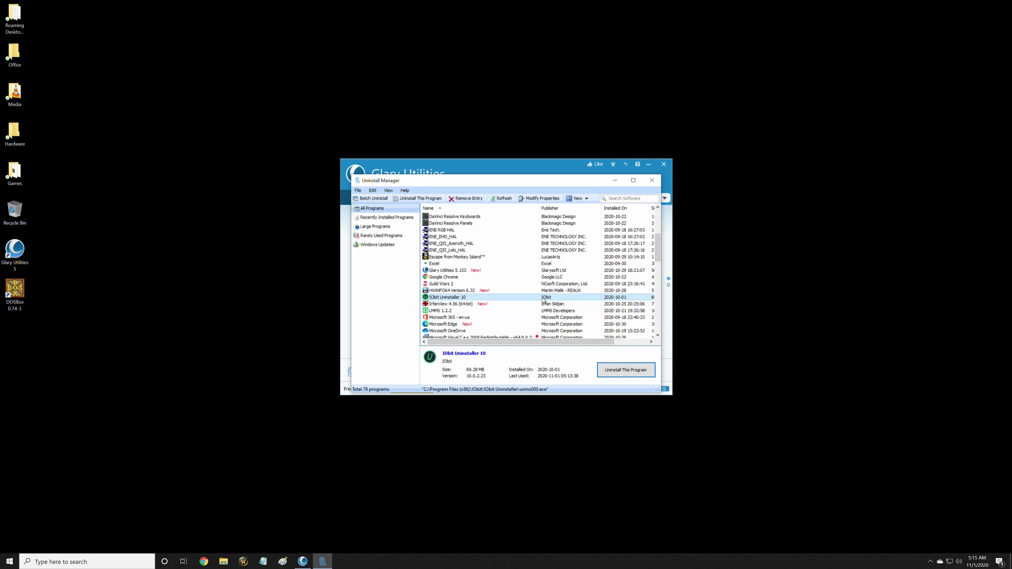
pyautogui.click(652, 180)
# Open Context Menu Manager, look through the Files & Folders entries, and close it
pyautogui.click(523, 325)
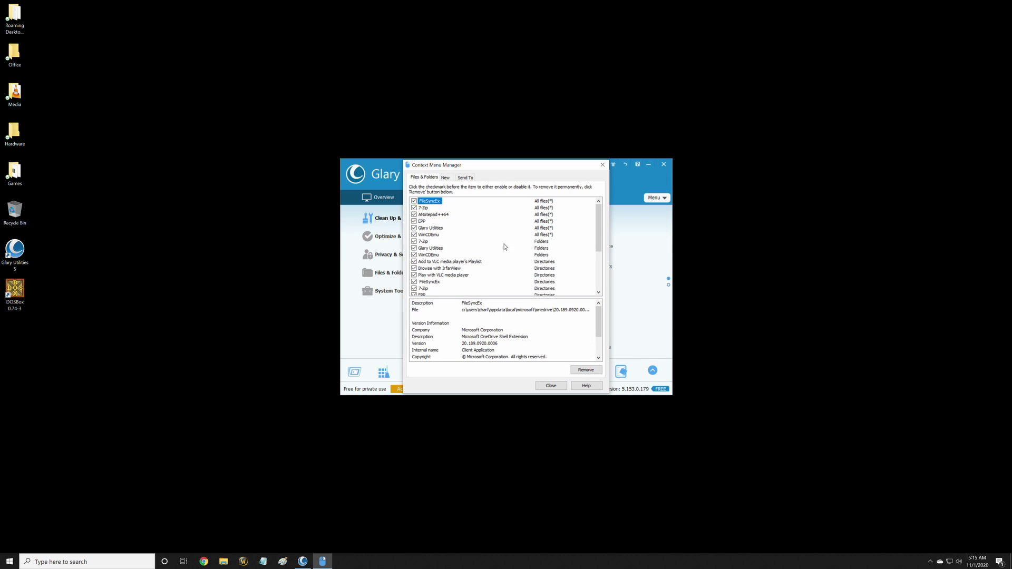
pyautogui.scroll(-1, 469, 227)
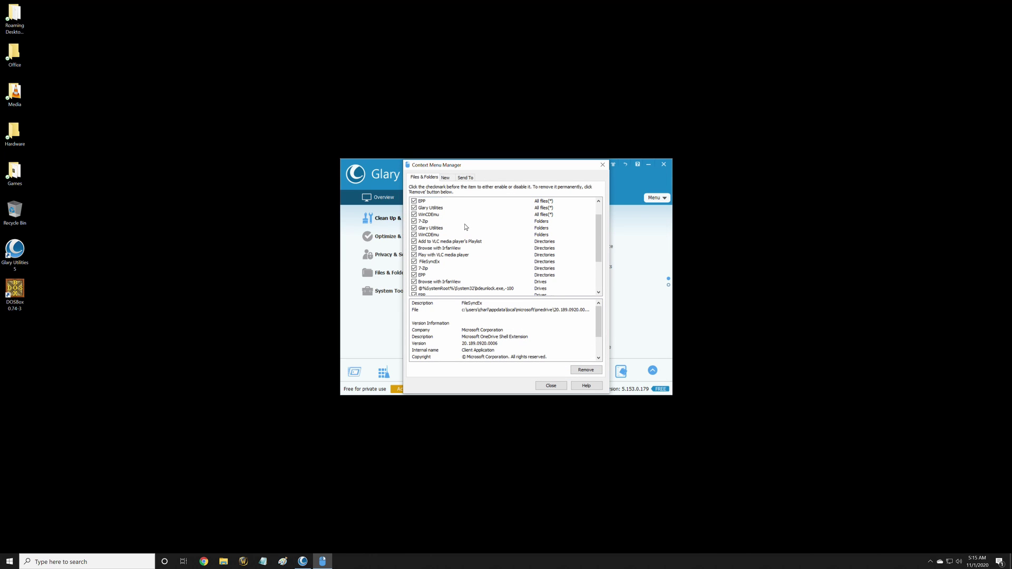
pyautogui.scroll(-3, 464, 225)
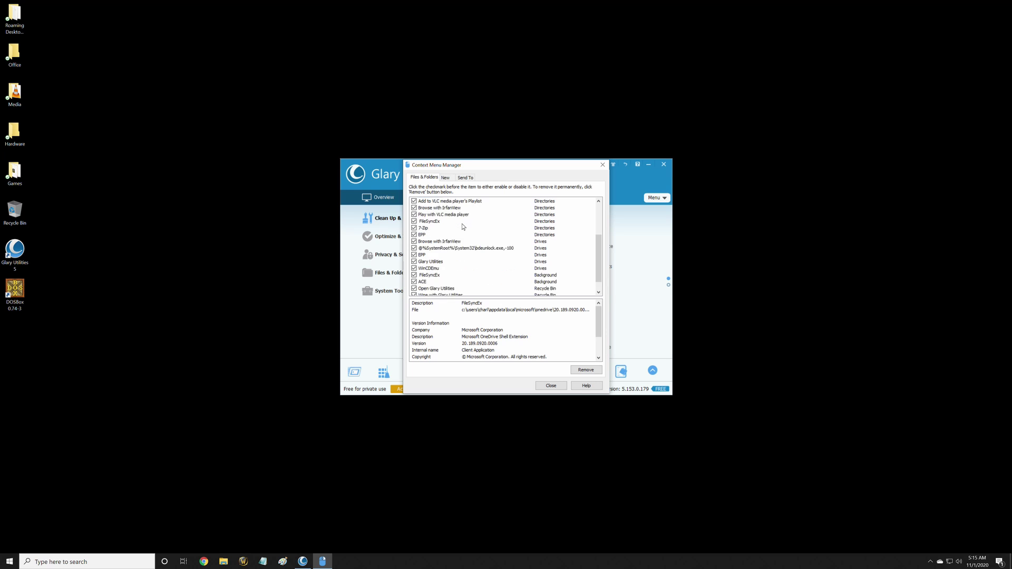
pyautogui.click(604, 165)
# Analyze the Windows registry's fragmentation with Registry Defrag from the Optimize & Improve tools and close the wizard
pyautogui.click(406, 236)
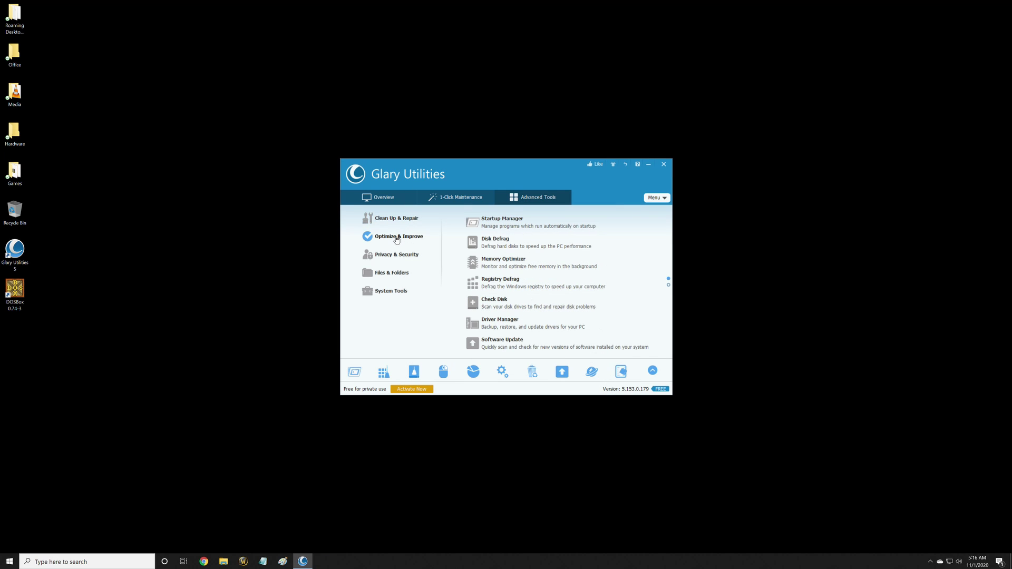
pyautogui.click(509, 287)
pyautogui.click(529, 349)
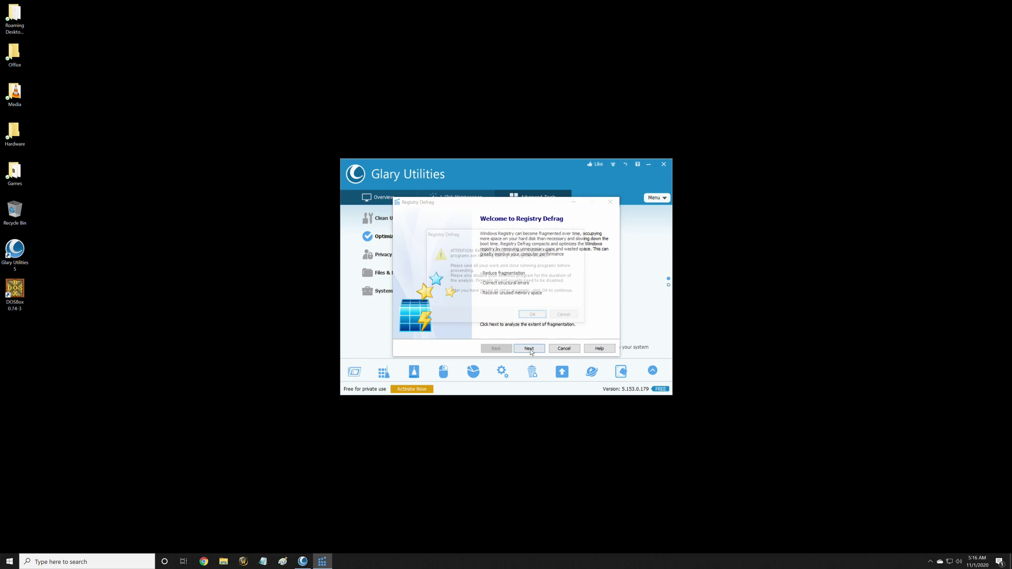
pyautogui.click(532, 315)
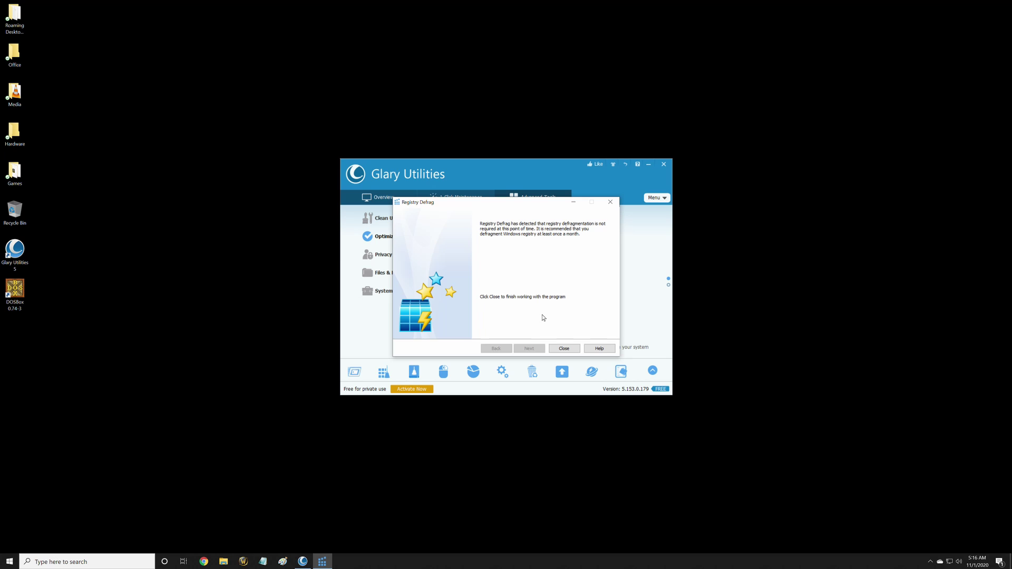
pyautogui.click(564, 348)
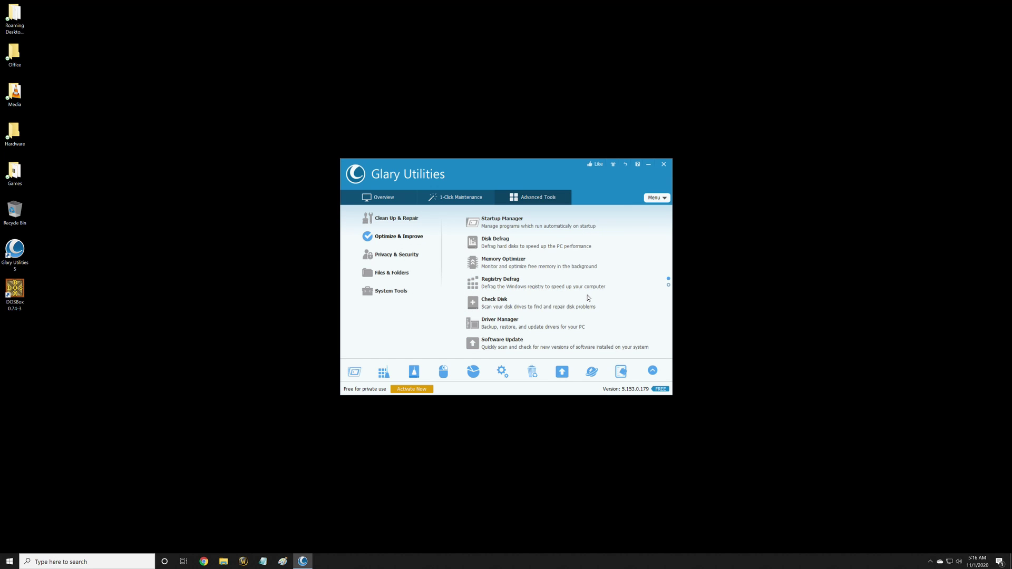
# Start a Software Update scan of the computer and cancel it
pyautogui.click(505, 341)
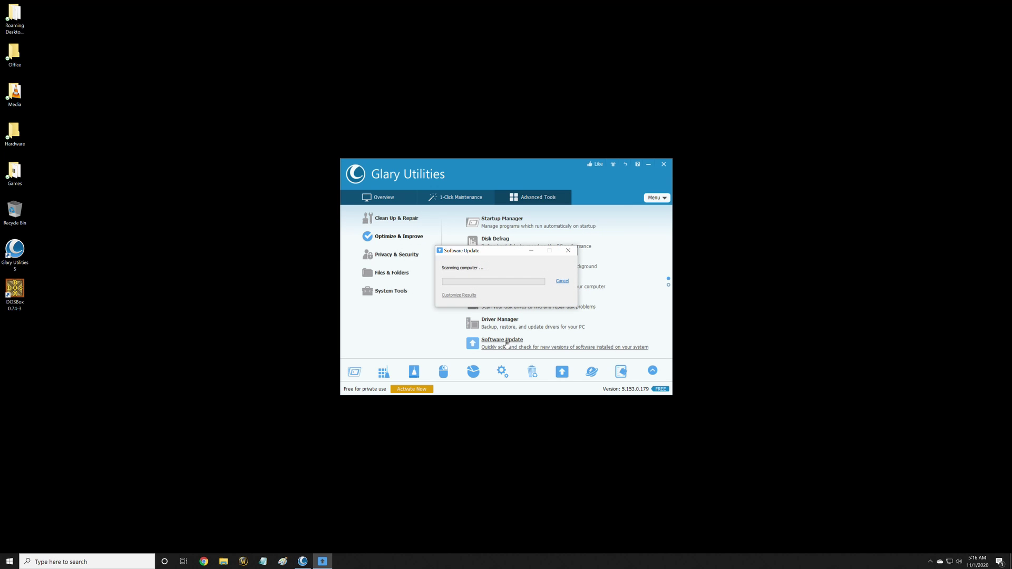
pyautogui.click(568, 251)
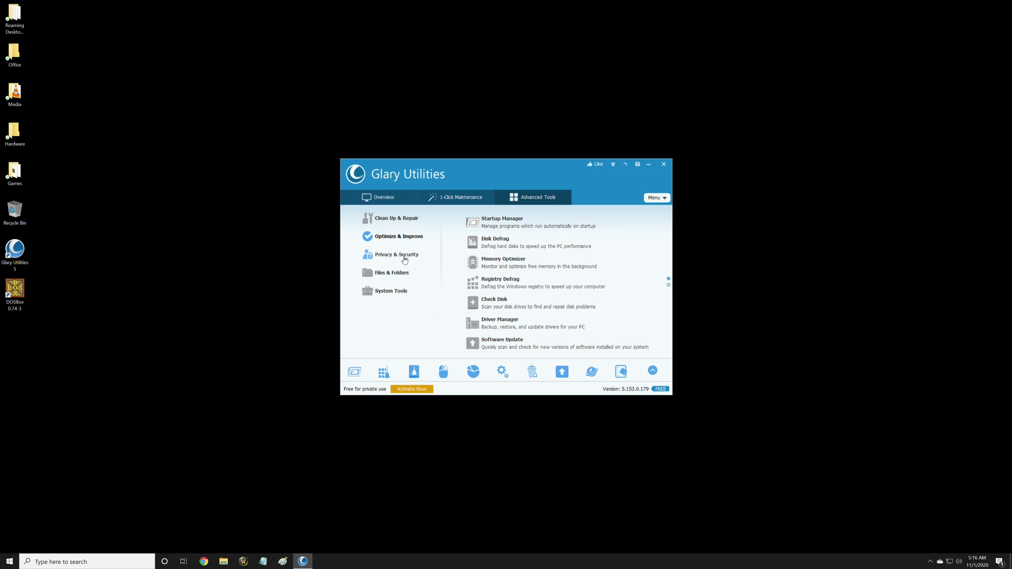
# View Browser Assistant and Process Manager from the Privacy & Security tools, closing each one
pyautogui.click(404, 258)
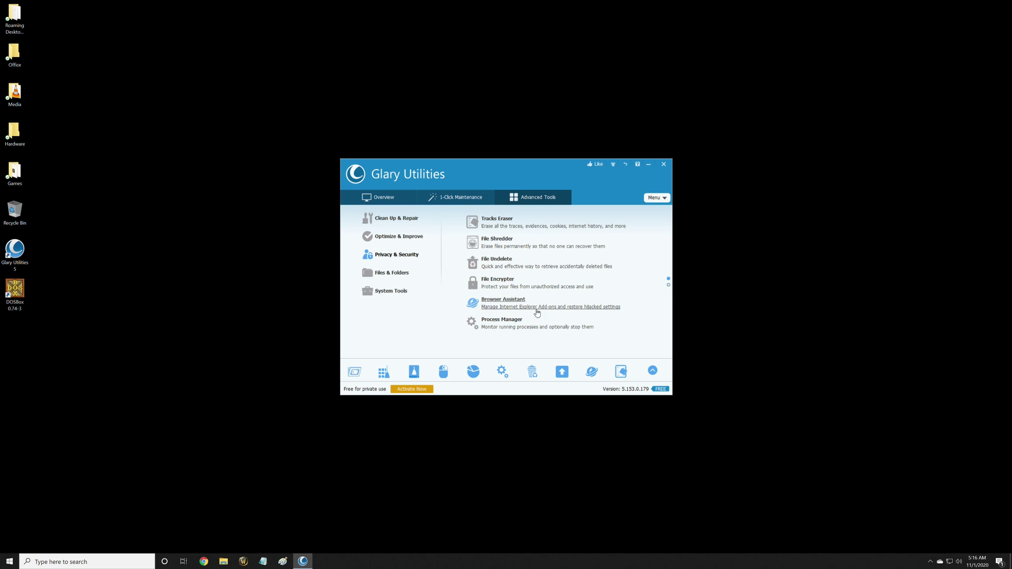
pyautogui.click(521, 306)
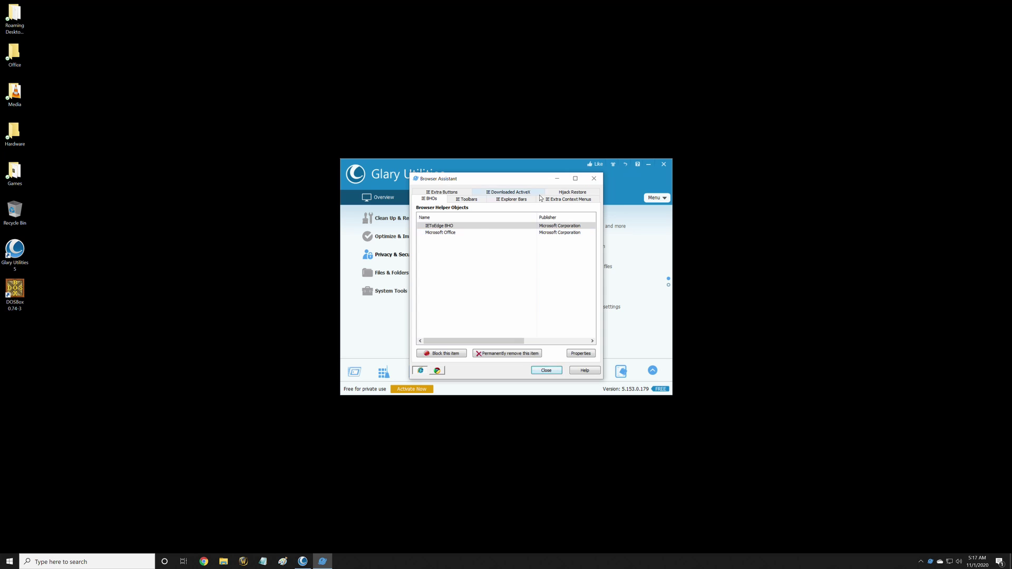
pyautogui.click(594, 179)
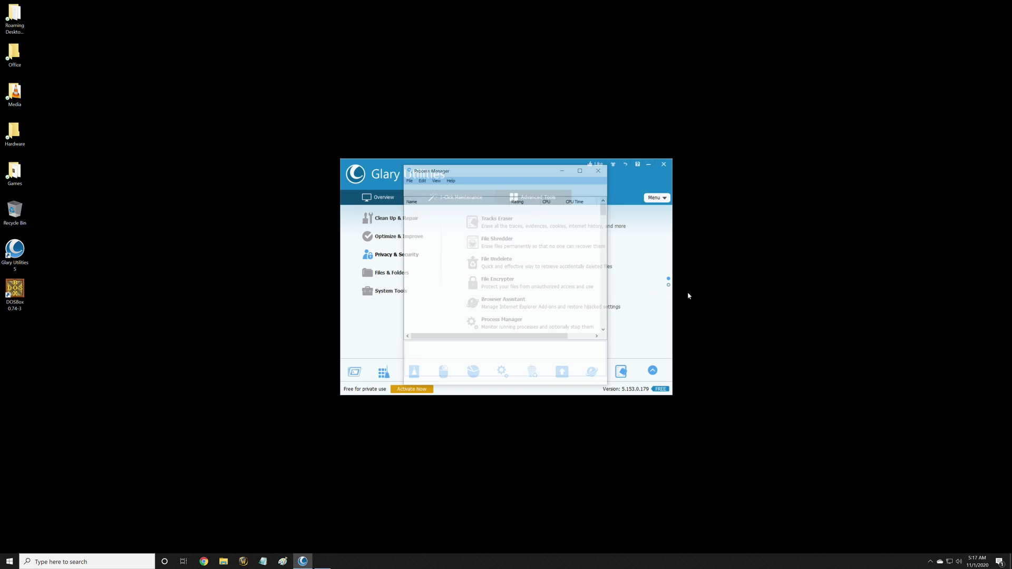
pyautogui.click(601, 167)
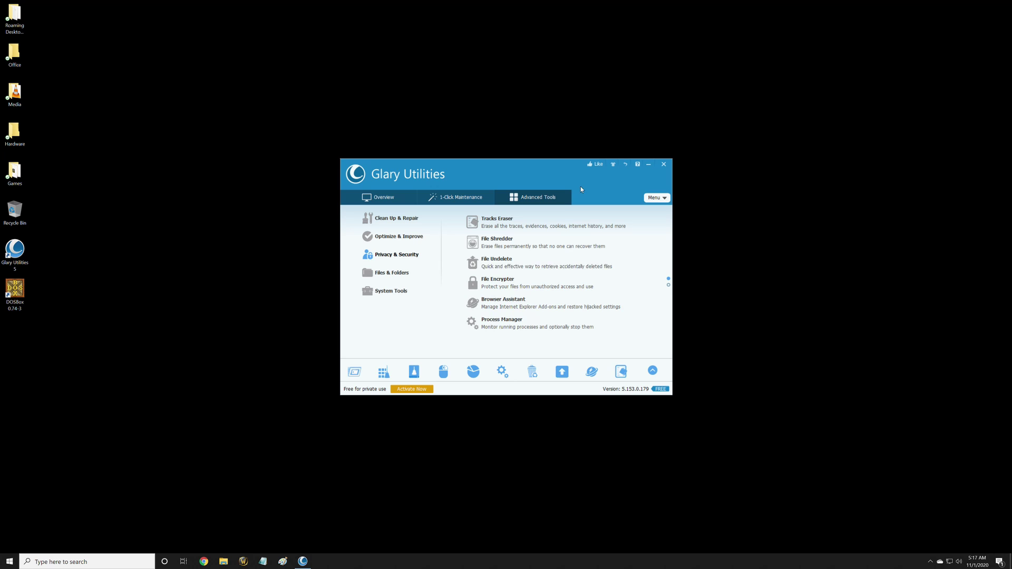
# Analyze Local Disk (C:) with Disk Space Analyzer from the Files & Folders tools and close the analyzer
pyautogui.click(392, 272)
pyautogui.click(503, 226)
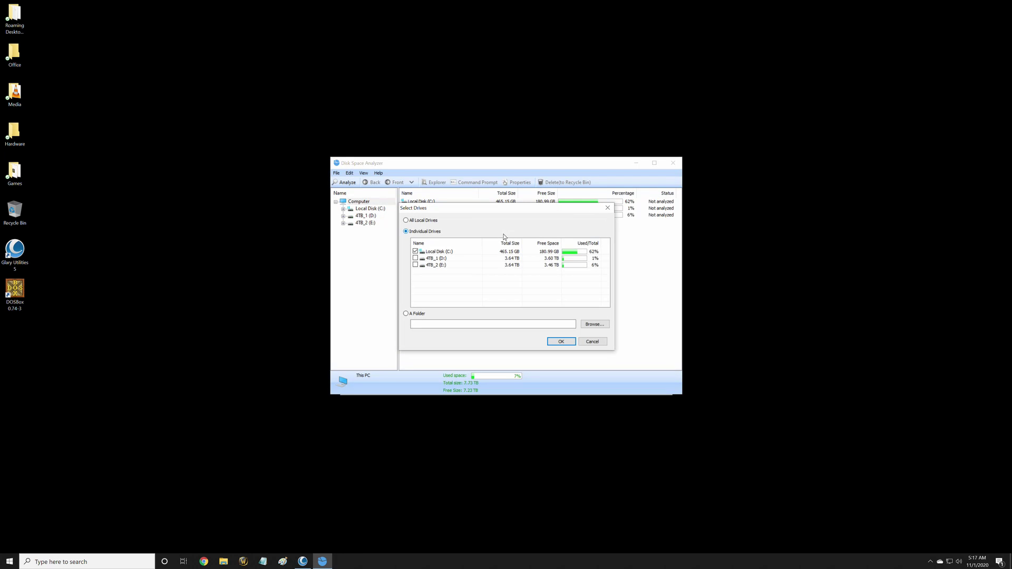
pyautogui.click(454, 250)
pyautogui.click(561, 342)
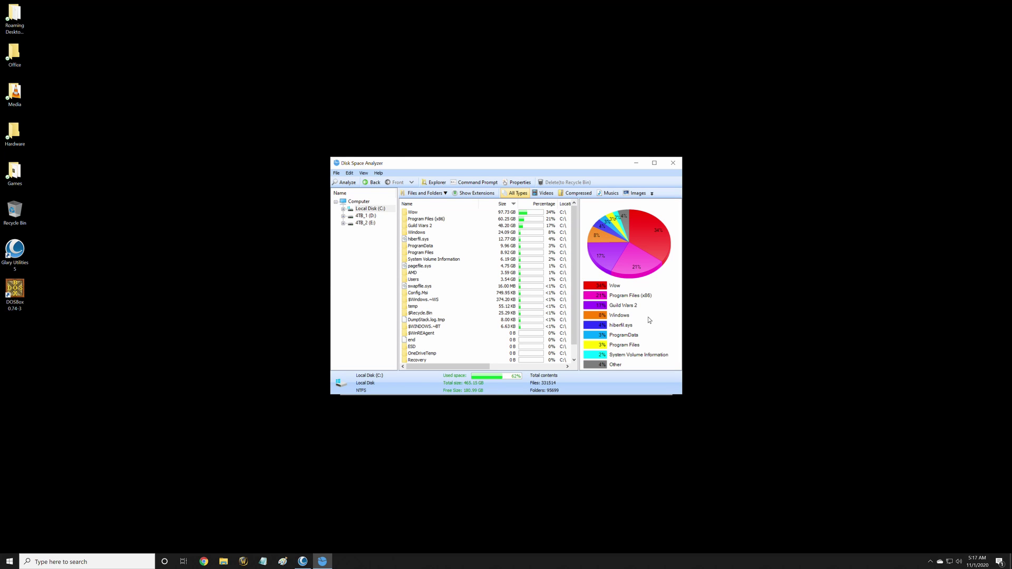
pyautogui.click(672, 163)
# Run Repair System Files from the System Tools to scan Windows system files for corruption
pyautogui.click(390, 291)
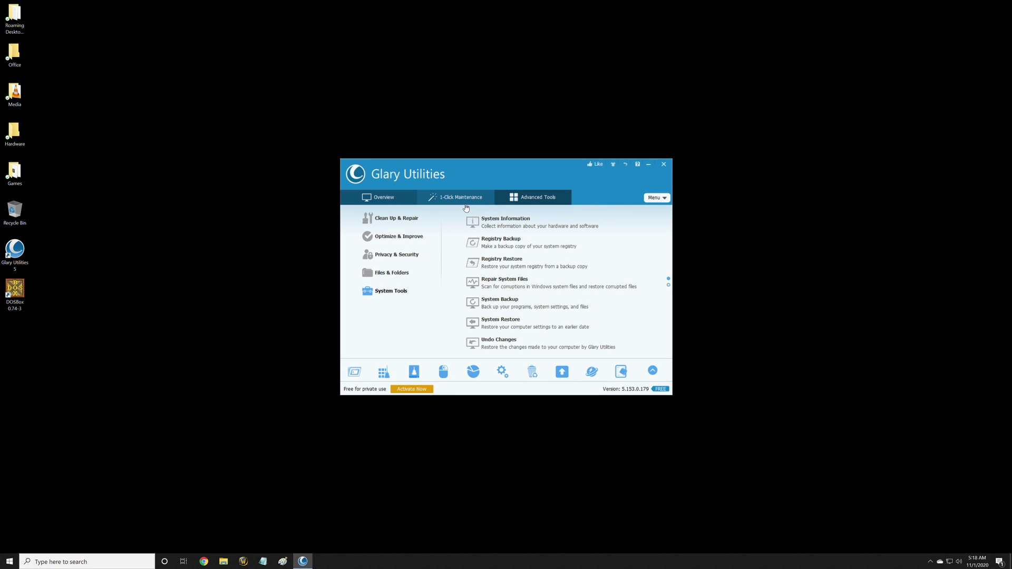
pyautogui.click(495, 279)
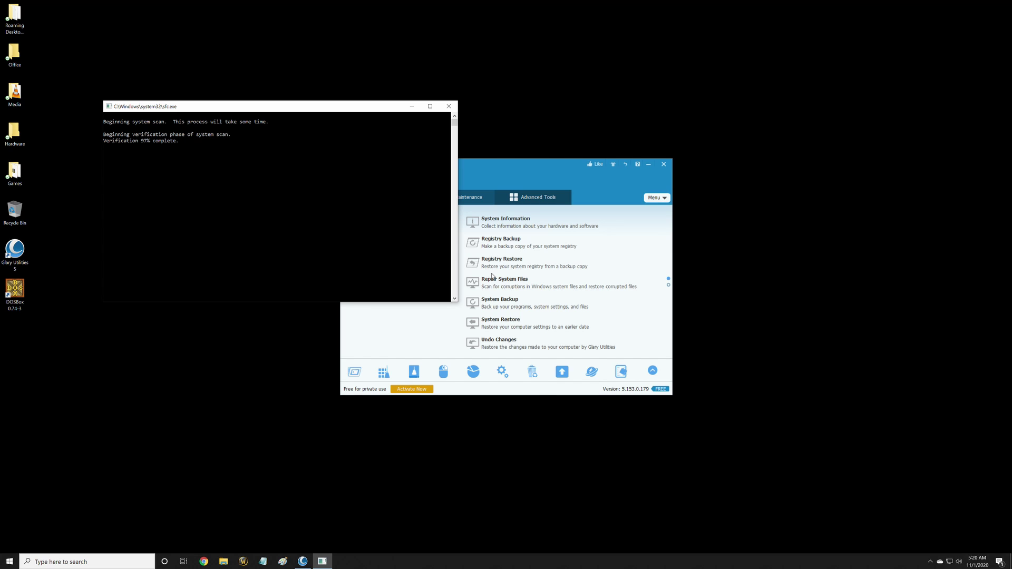
# Open System Information and look through the Operating System, System Devices and Memory details
pyautogui.click(510, 222)
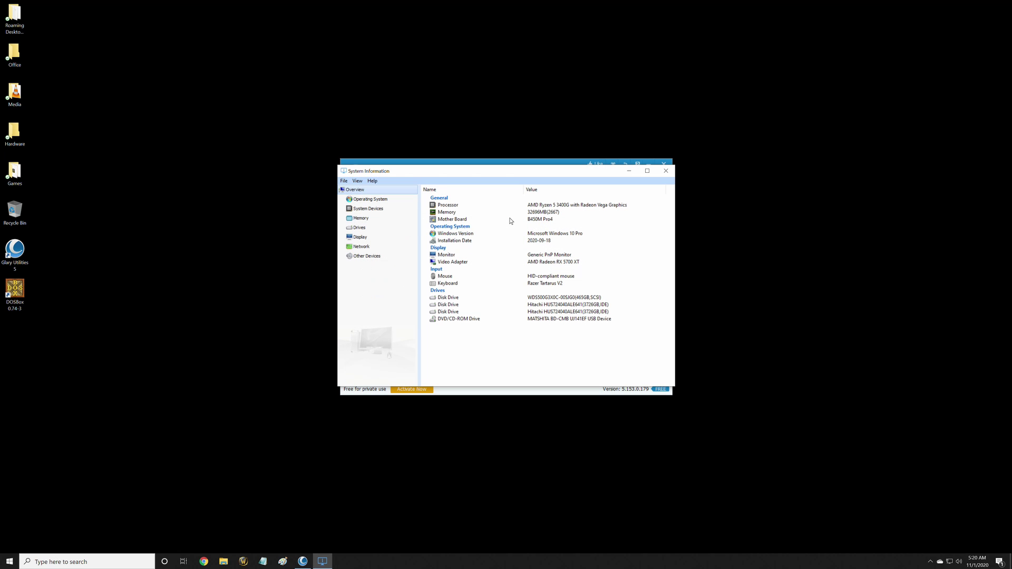
pyautogui.click(361, 201)
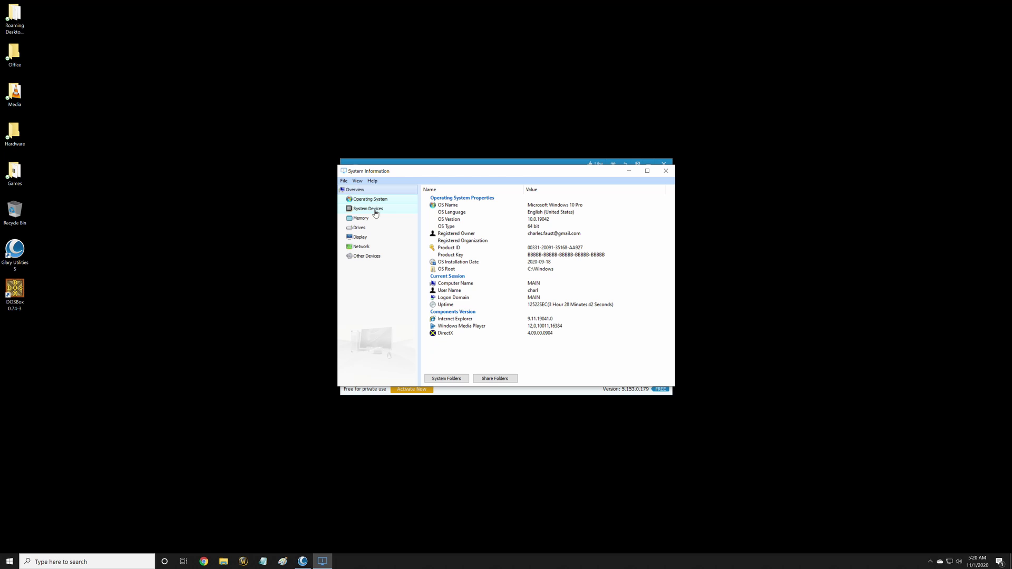
pyautogui.click(375, 212)
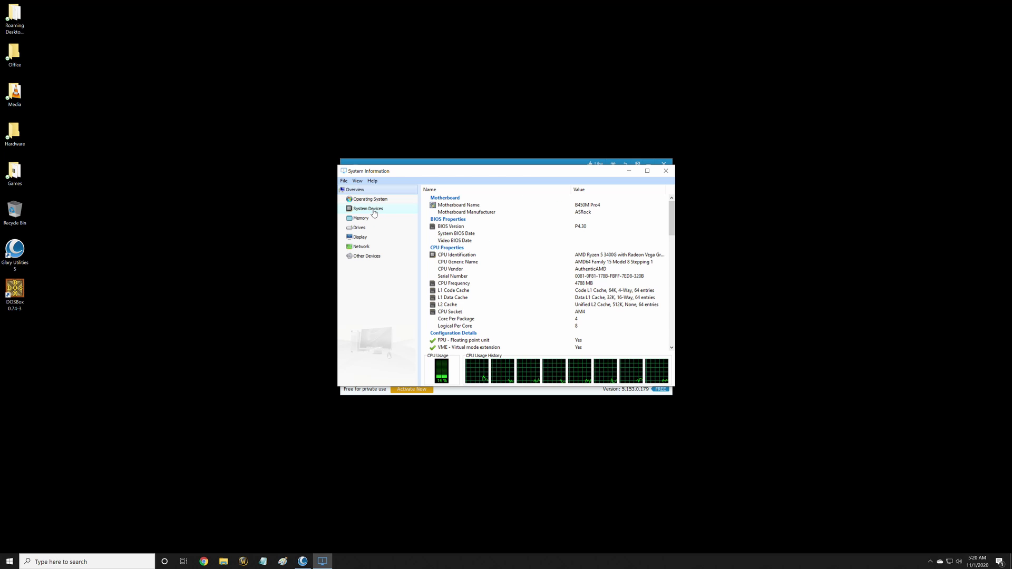
pyautogui.scroll(-10, 532, 257)
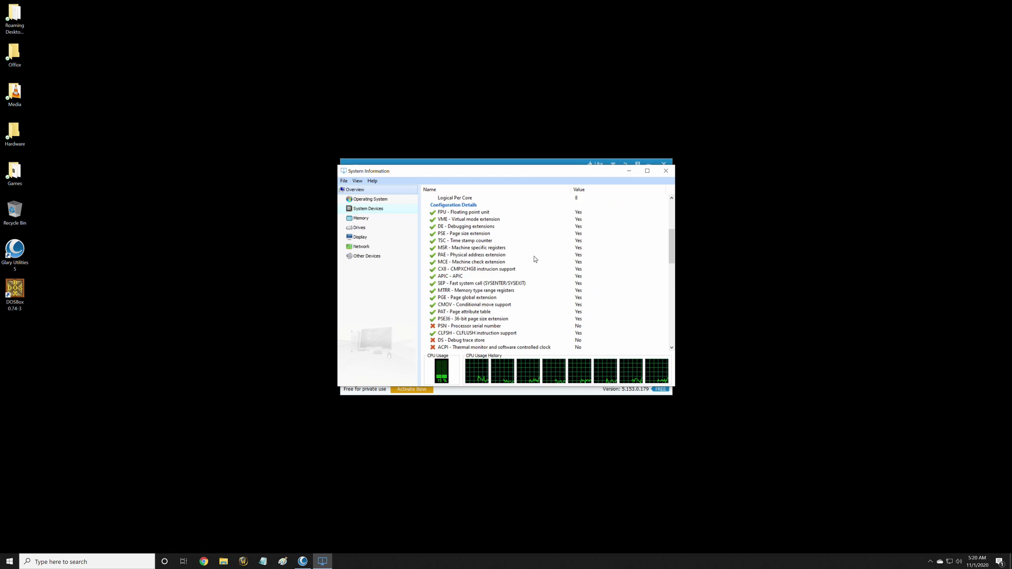
pyautogui.scroll(-5, 534, 258)
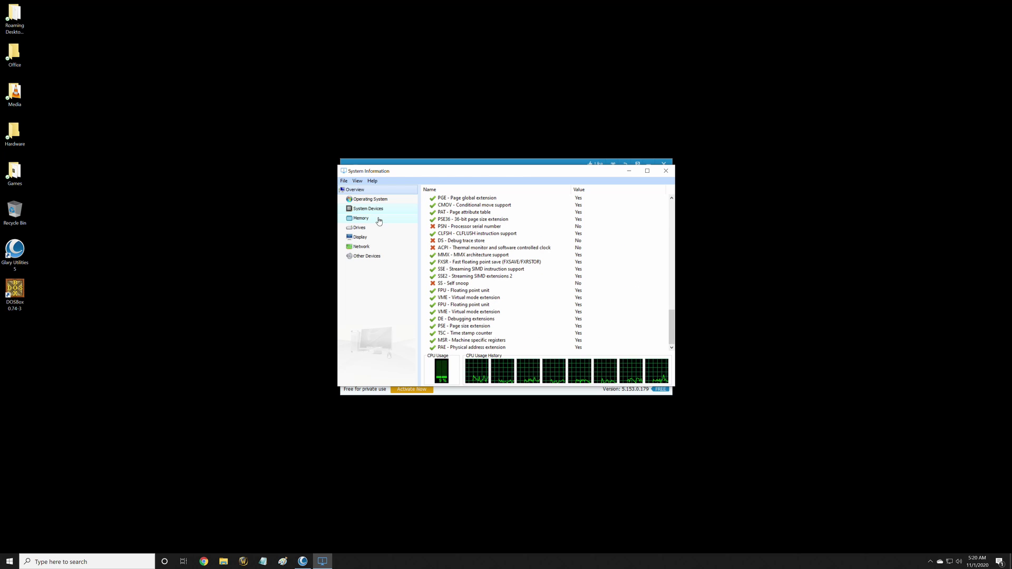
pyautogui.click(361, 217)
pyautogui.scroll(-8, 505, 244)
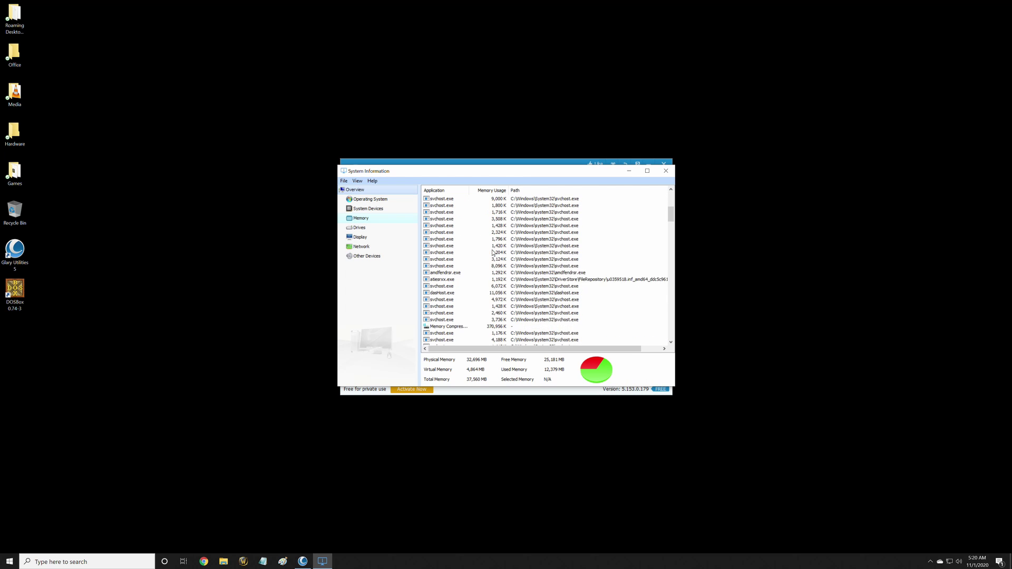
# Examine the Drives, Display, Network and Other Devices details in System Information, including the full list of supported video modes
pyautogui.click(357, 229)
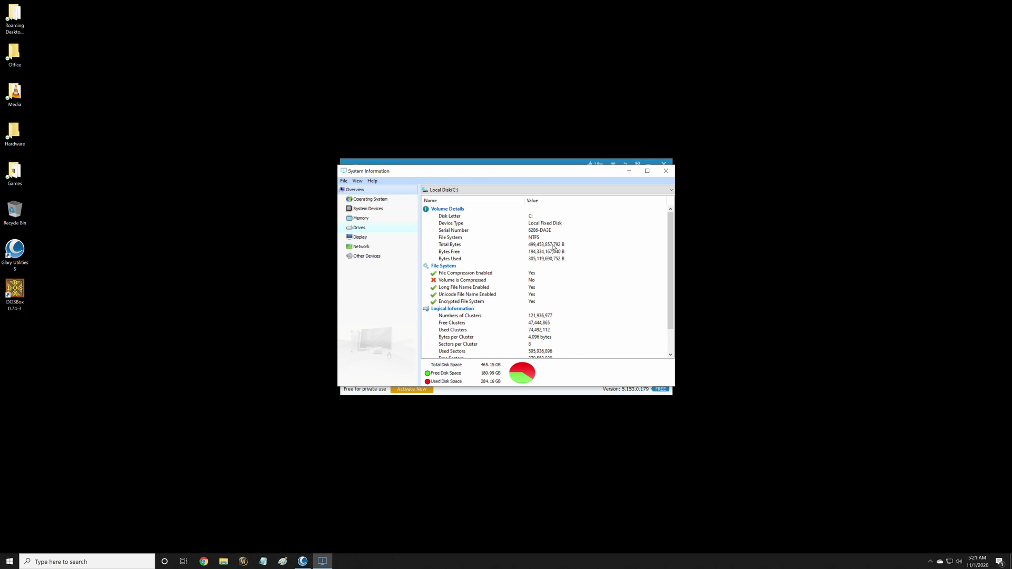
pyautogui.click(358, 236)
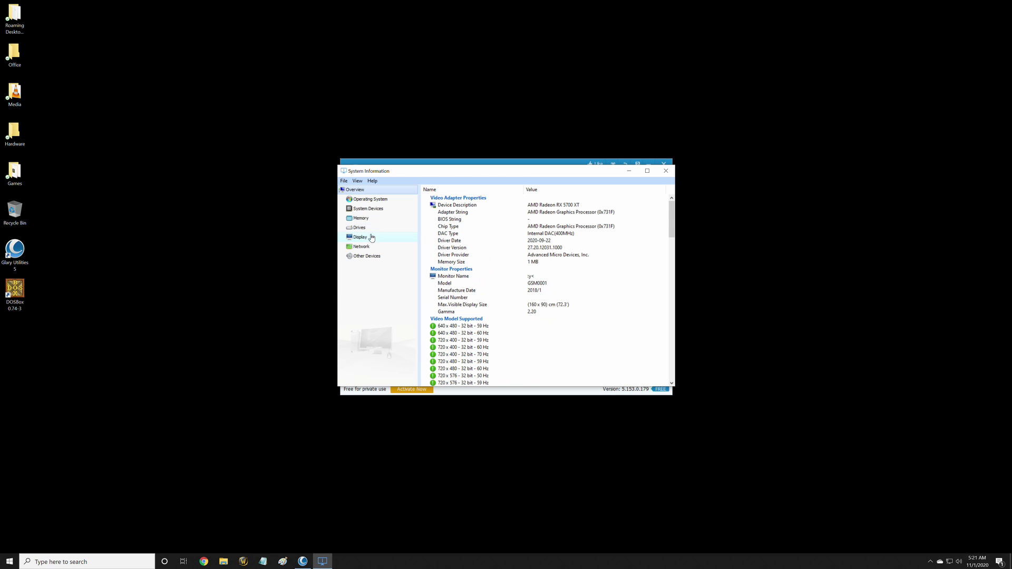
pyautogui.scroll(-3, 590, 270)
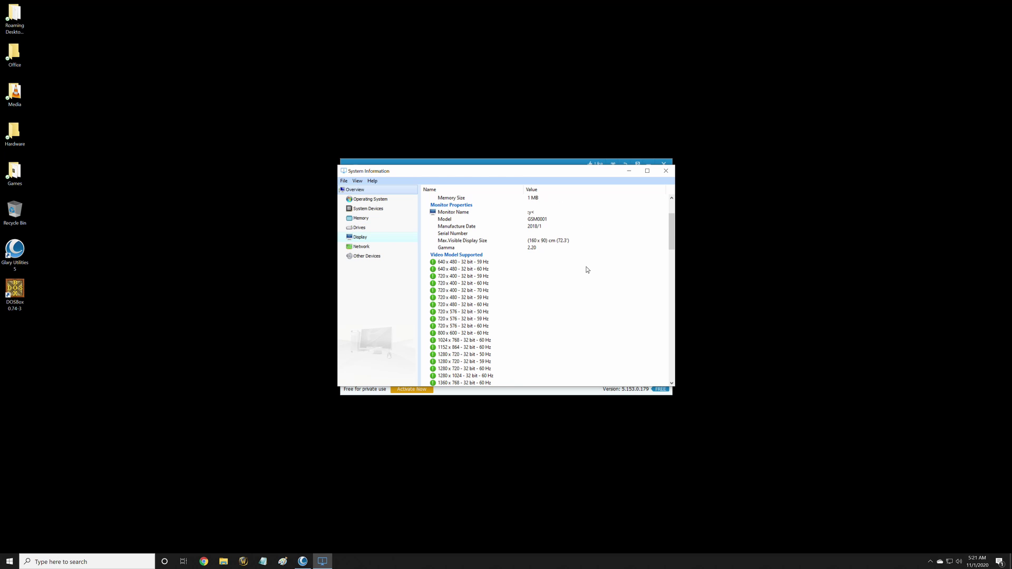
pyautogui.scroll(-15, 586, 270)
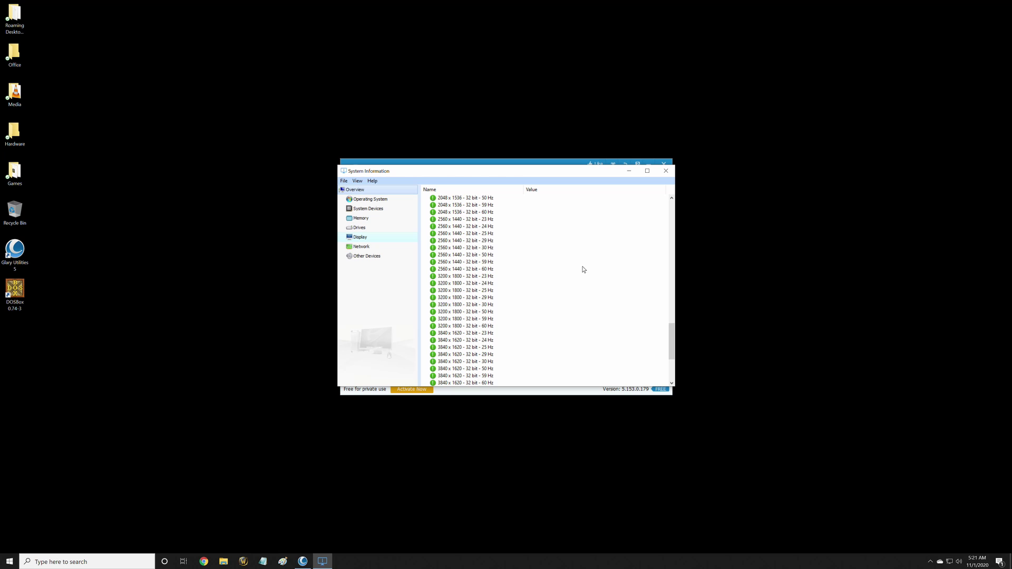
pyautogui.scroll(-5, 583, 269)
pyautogui.moveTo(671, 329); pyautogui.dragTo(677, 206)
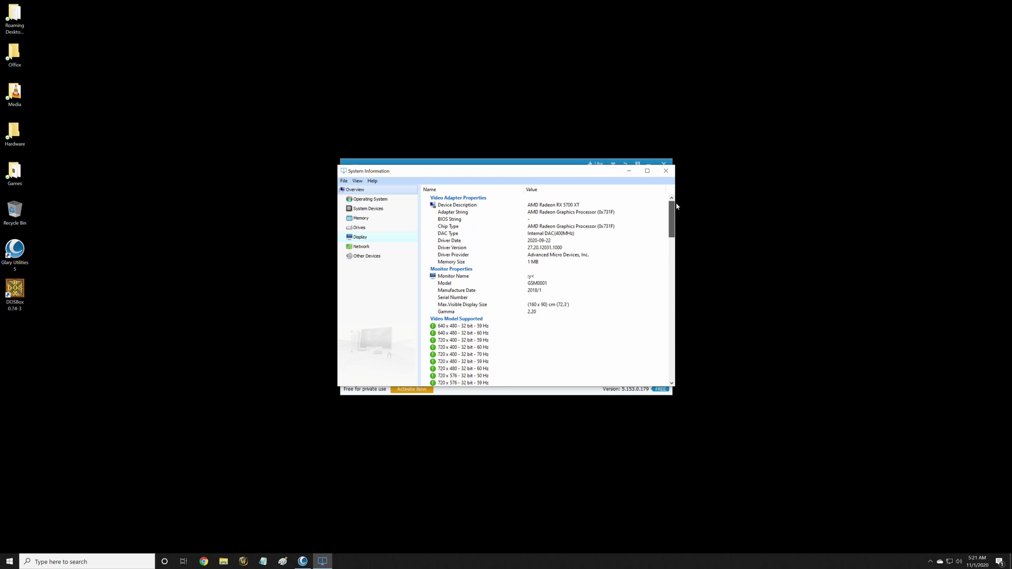
pyautogui.click(360, 247)
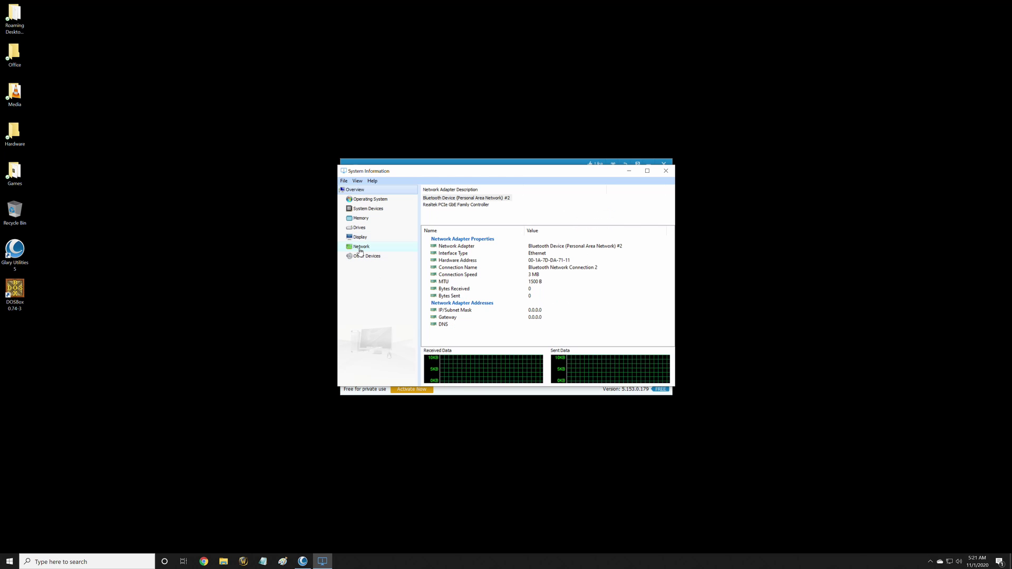
pyautogui.click(364, 258)
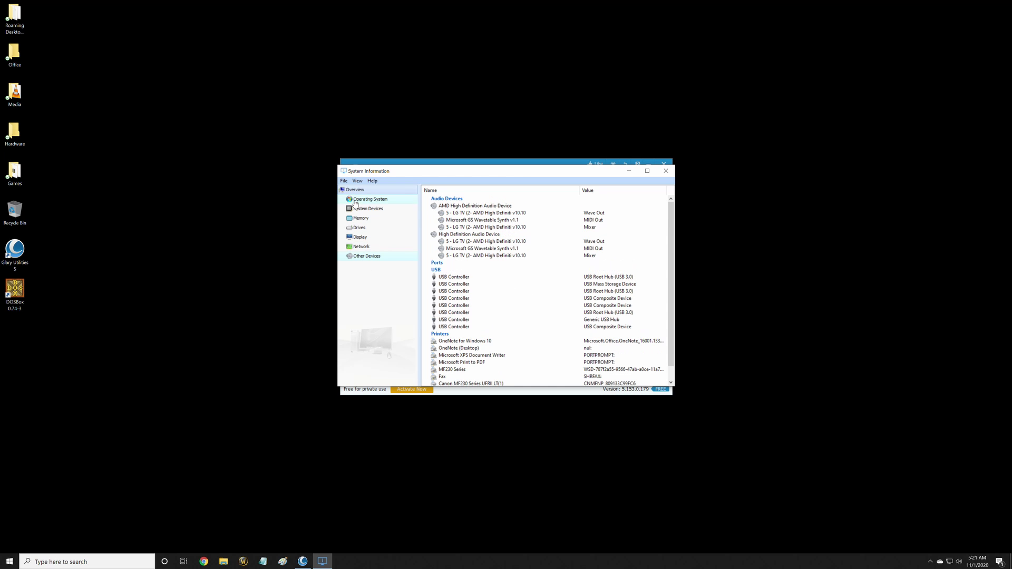
# Revisit the memory usage list and the Operating System properties in System Information
pyautogui.click(364, 218)
pyautogui.scroll(-5, 610, 264)
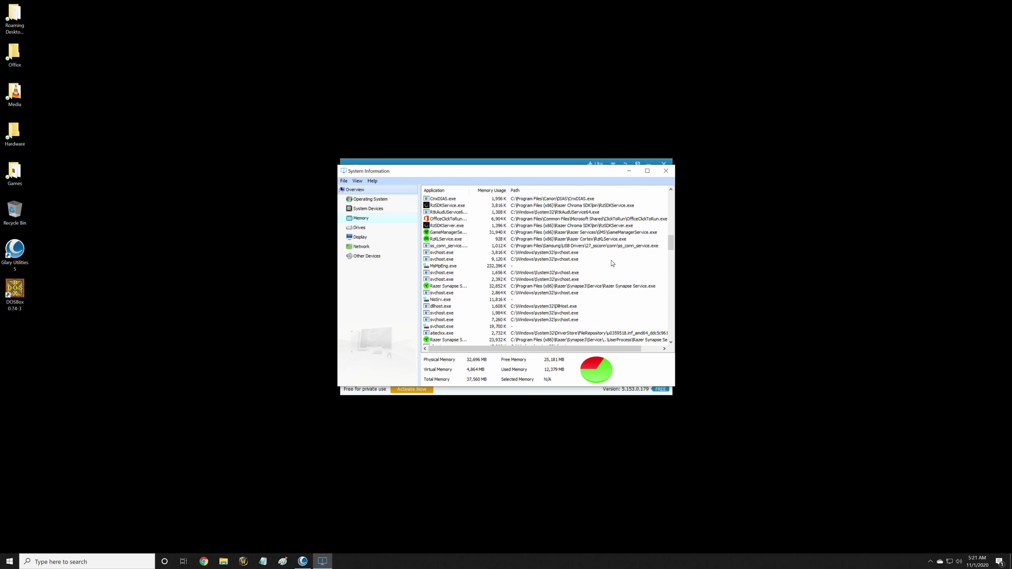
pyautogui.scroll(10, 670, 295)
pyautogui.click(367, 200)
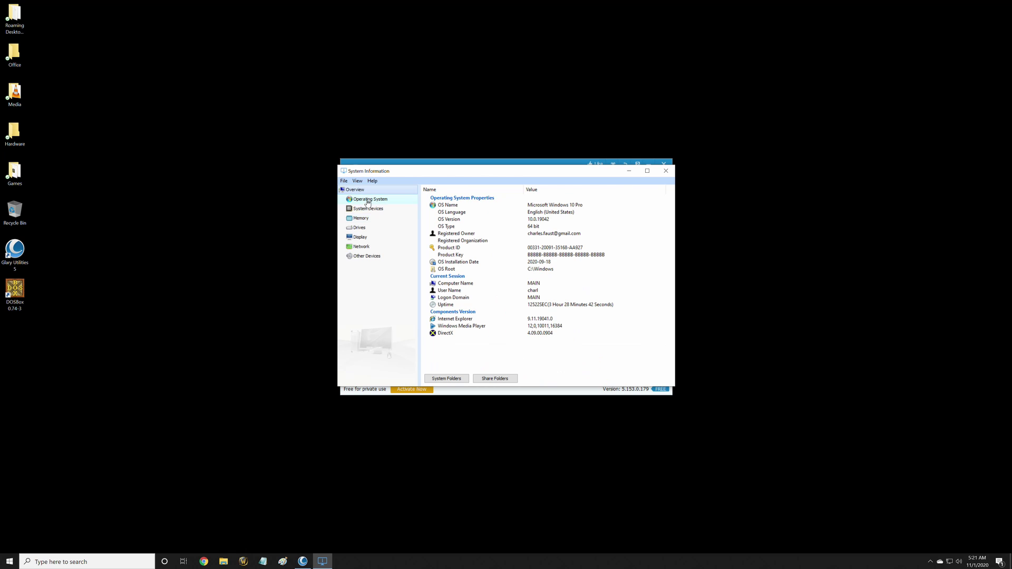
# Review the System Devices details from motherboard to CPU features again, and close System Information and Glary Utilities
pyautogui.click(368, 208)
pyautogui.scroll(-10, 576, 254)
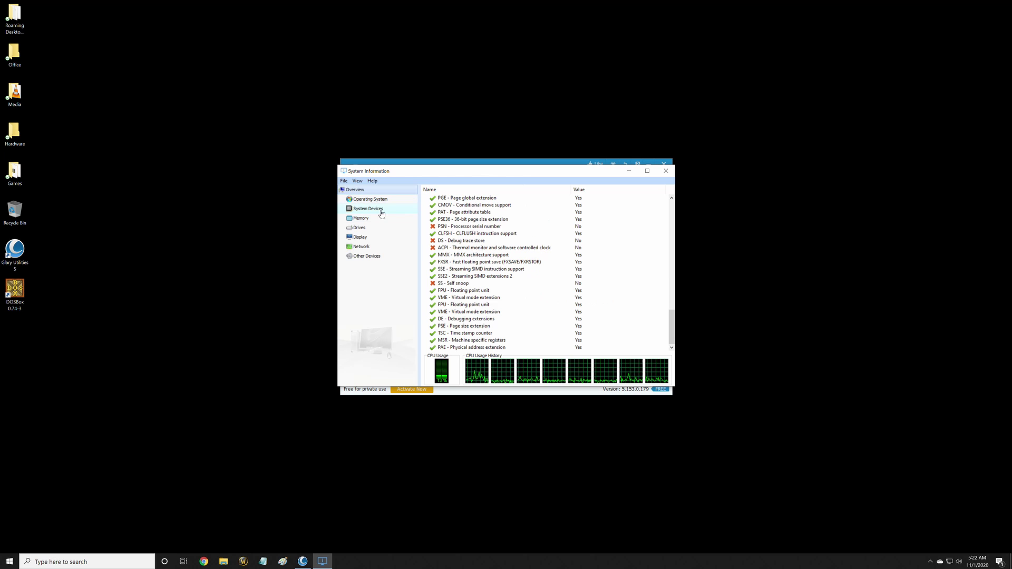
pyautogui.scroll(8, 576, 254)
pyautogui.scroll(3, 576, 254)
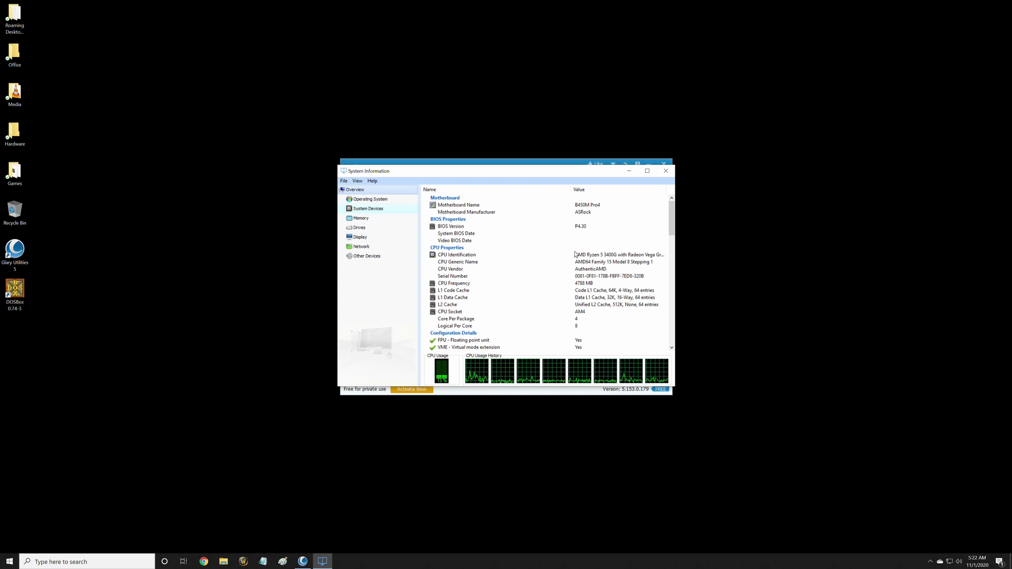
pyautogui.scroll(-9, 521, 248)
pyautogui.scroll(-5, 522, 249)
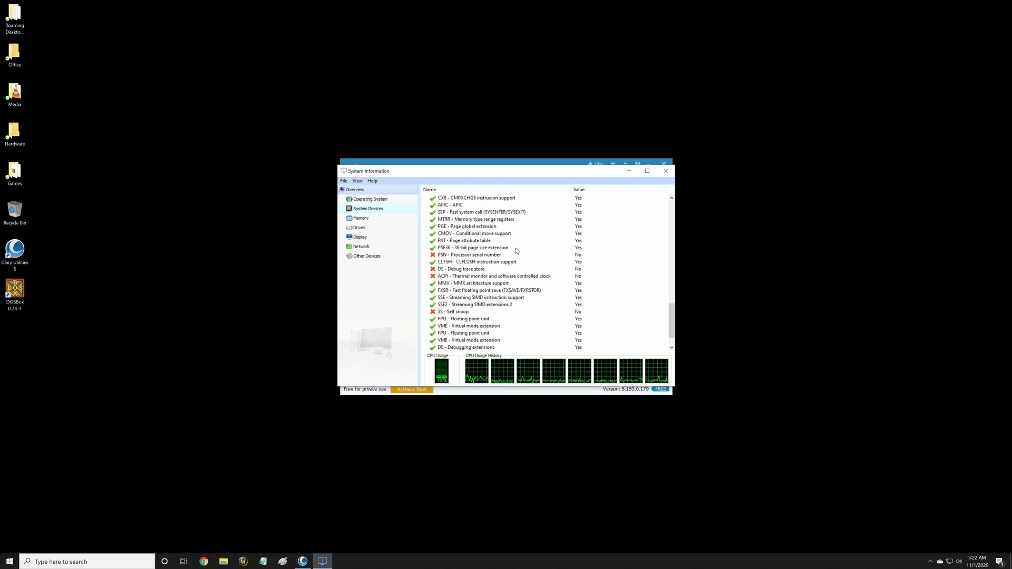
pyautogui.scroll(-3, 515, 249)
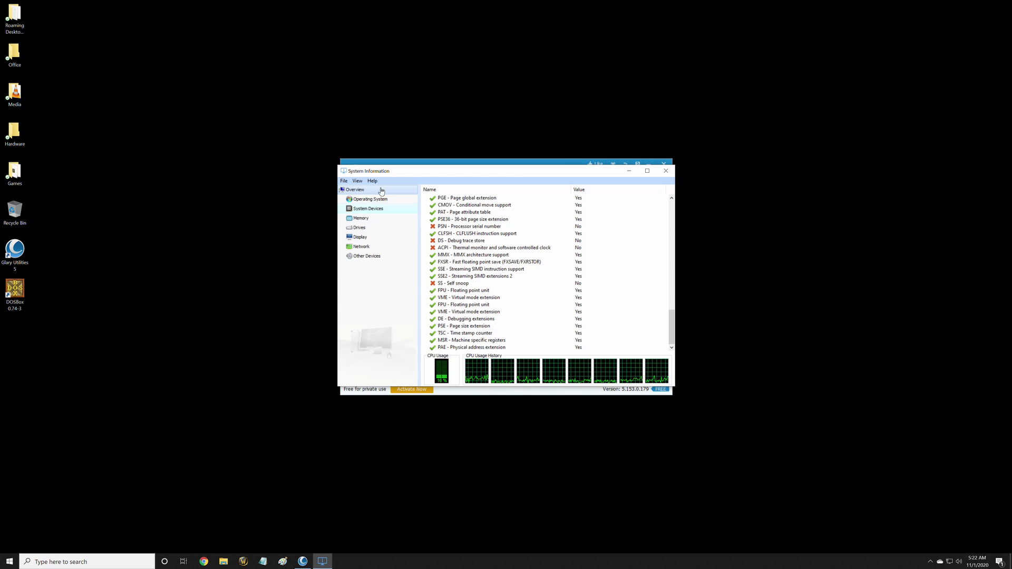
pyautogui.click(666, 171)
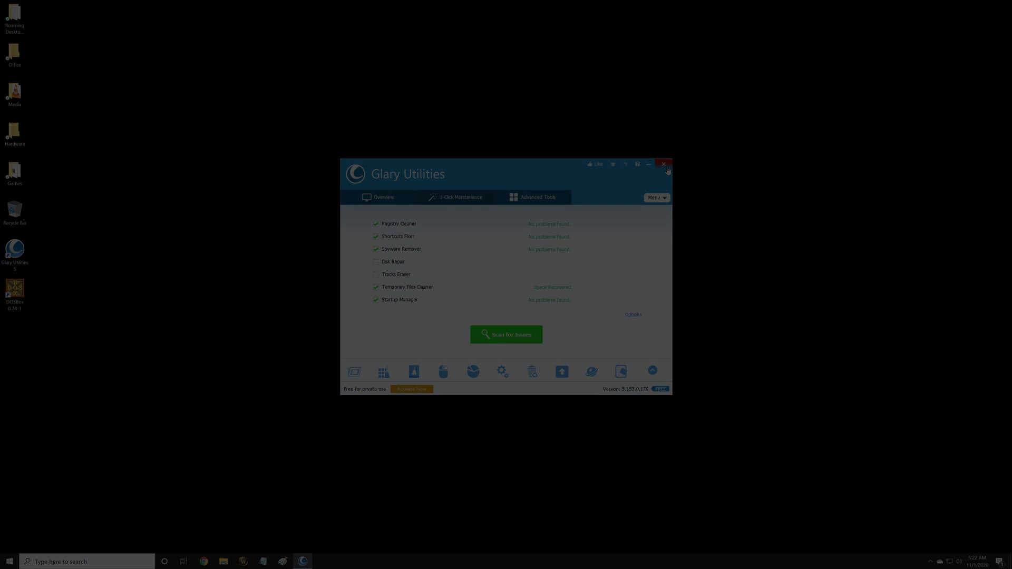
pyautogui.click(663, 164)
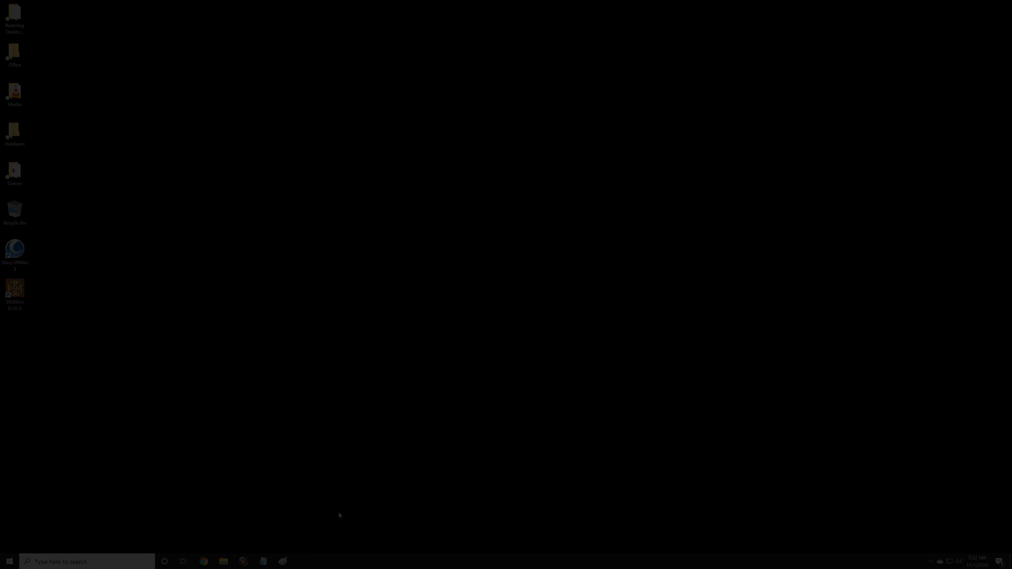